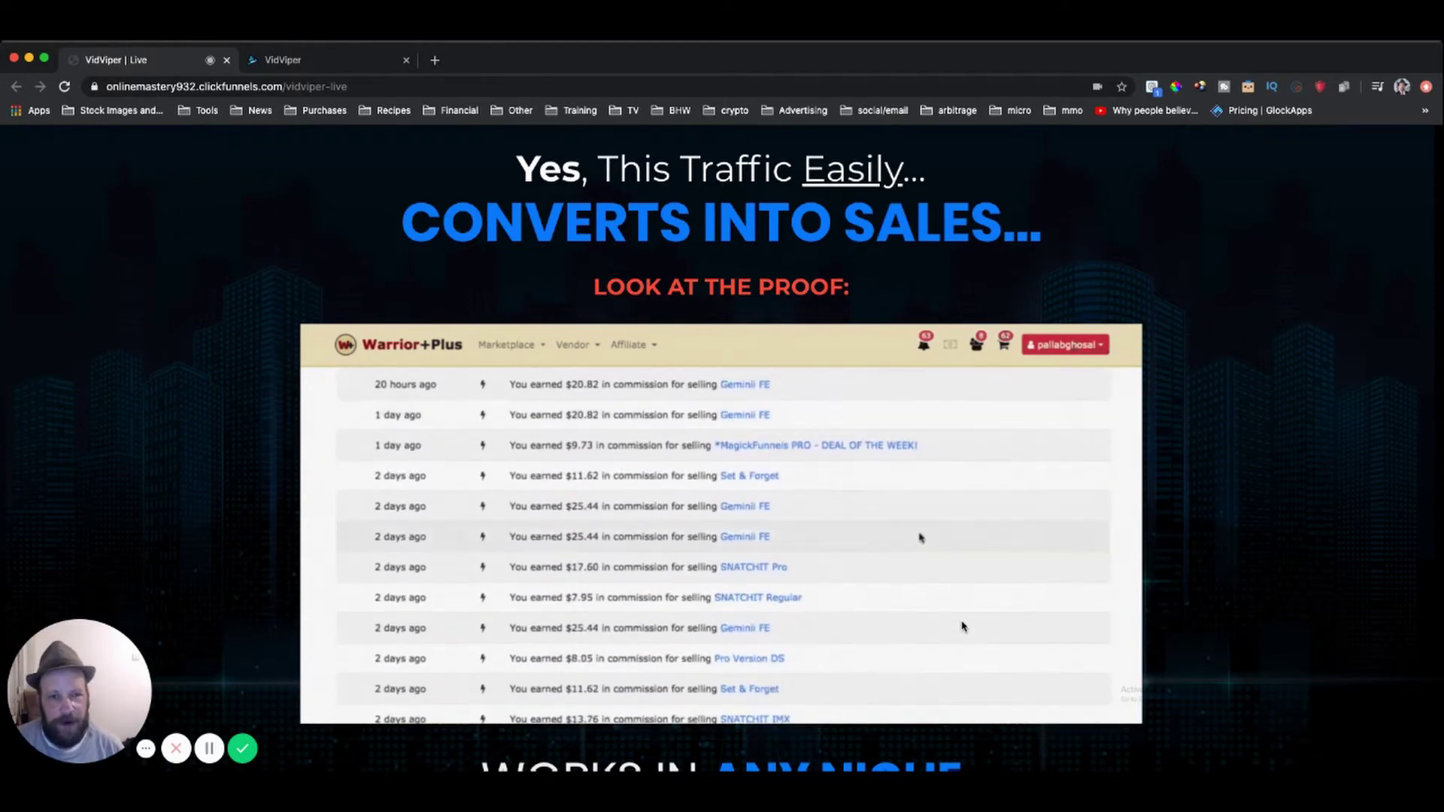
Step: Switch to the VidViper dashboard and open the Video Creator for site videos
left_click(290, 60)
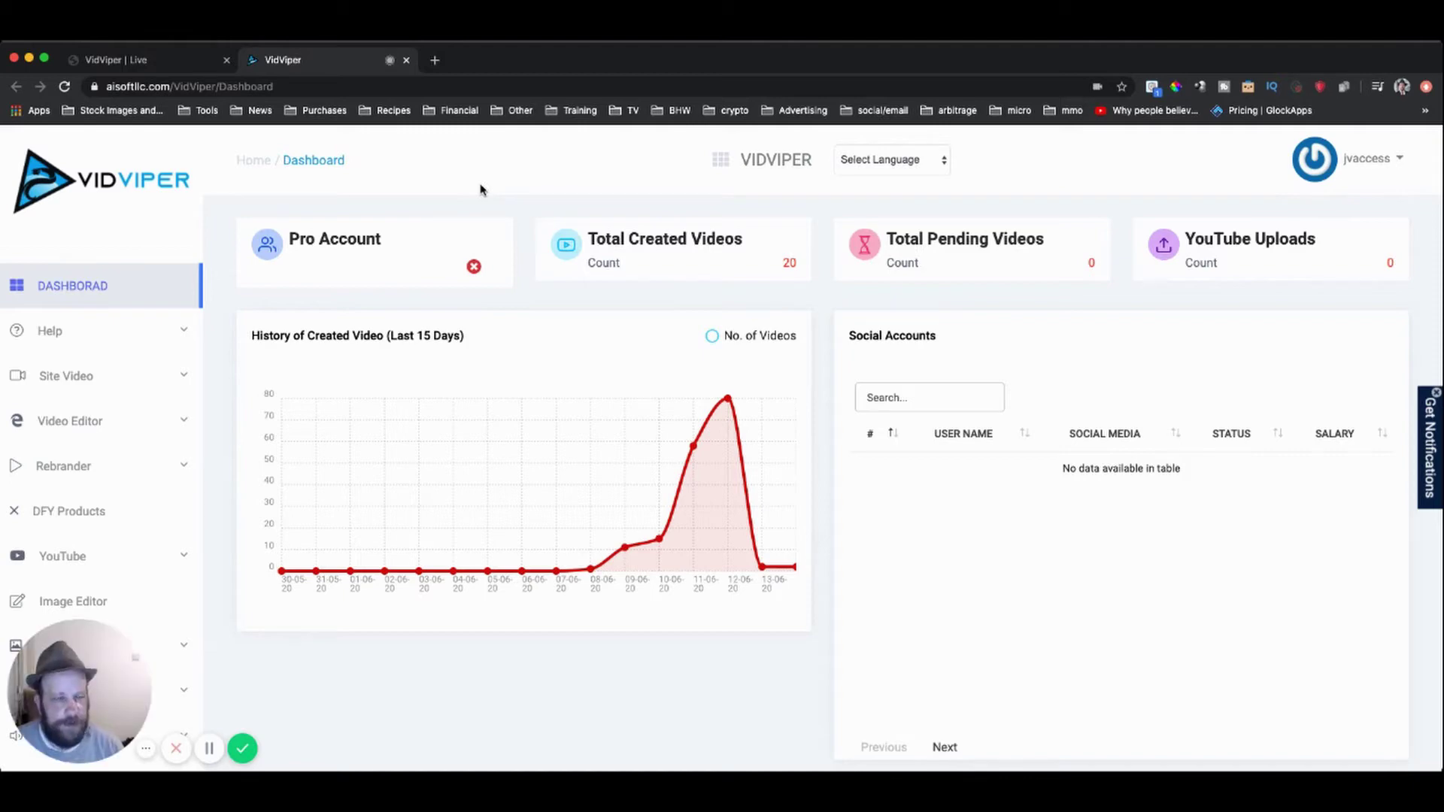
left_click(187, 378)
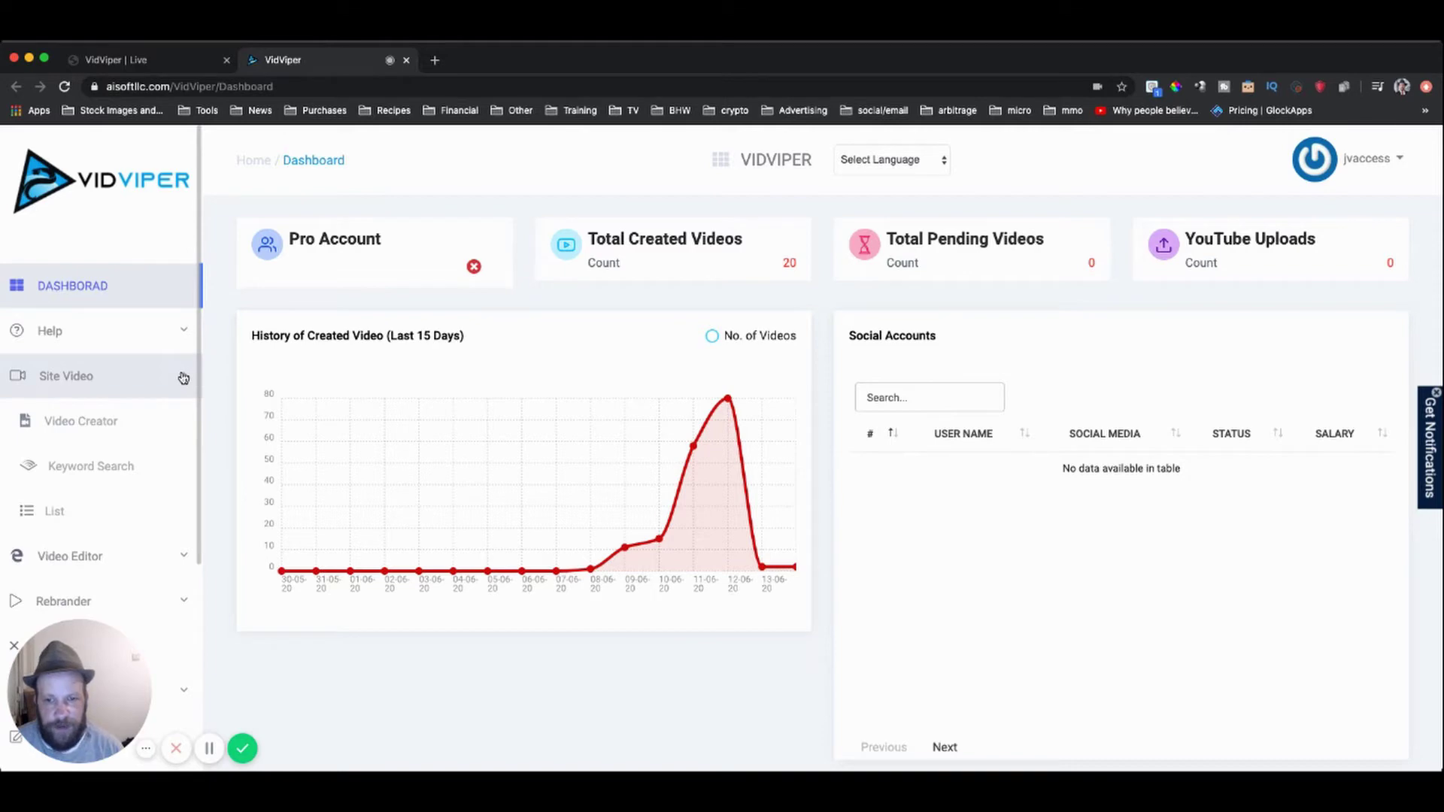
left_click(88, 423)
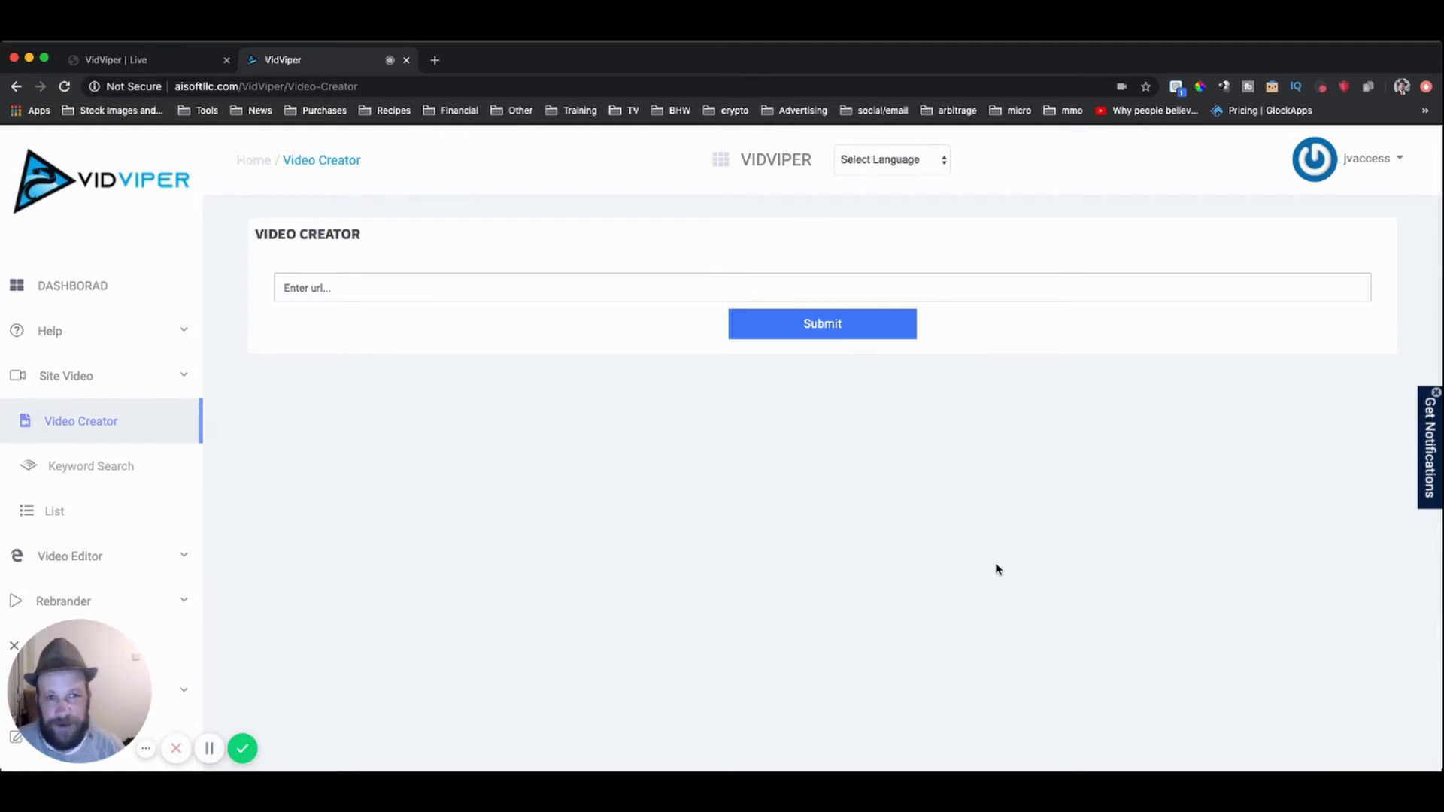
left_click(598, 288)
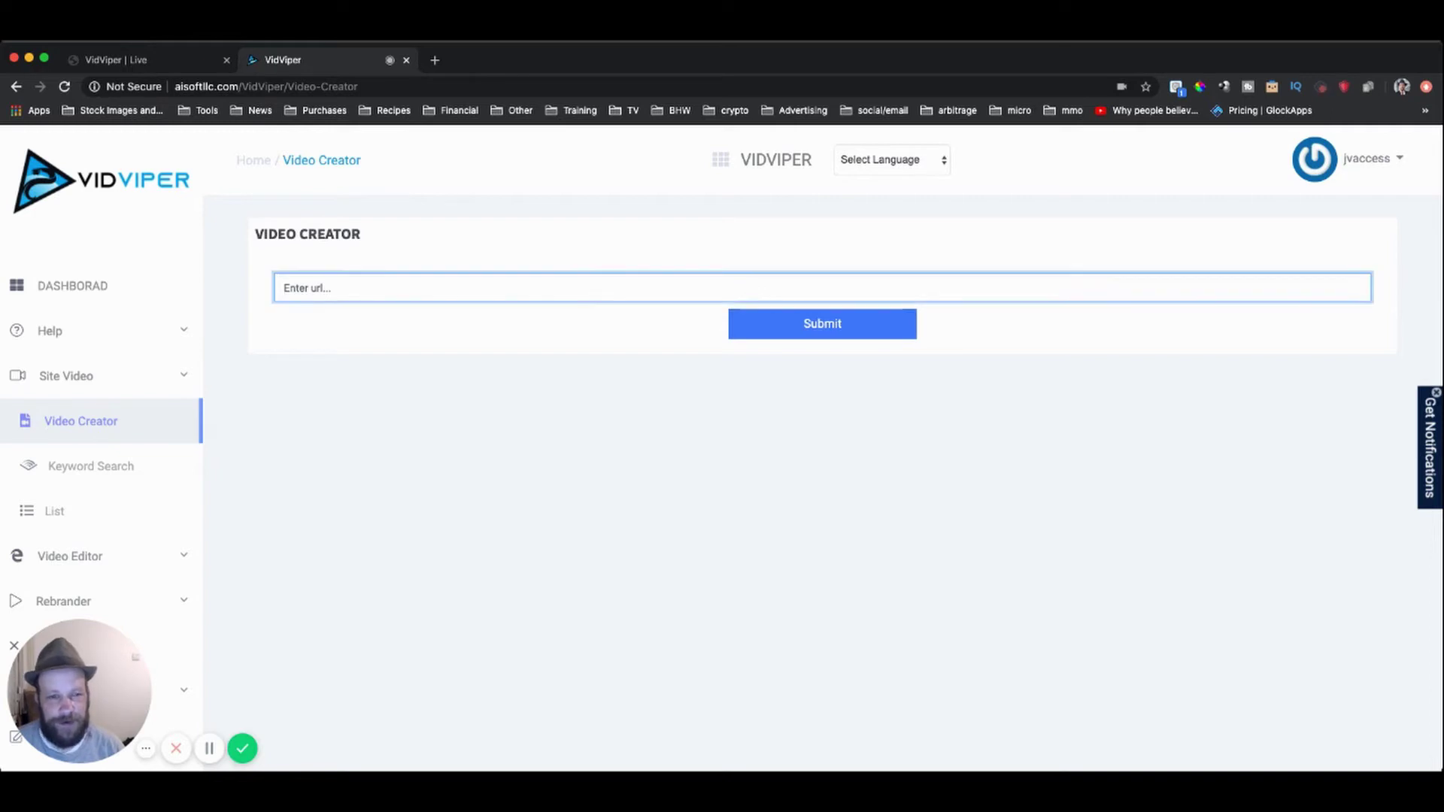
type("https://app.conversionchamp.net")
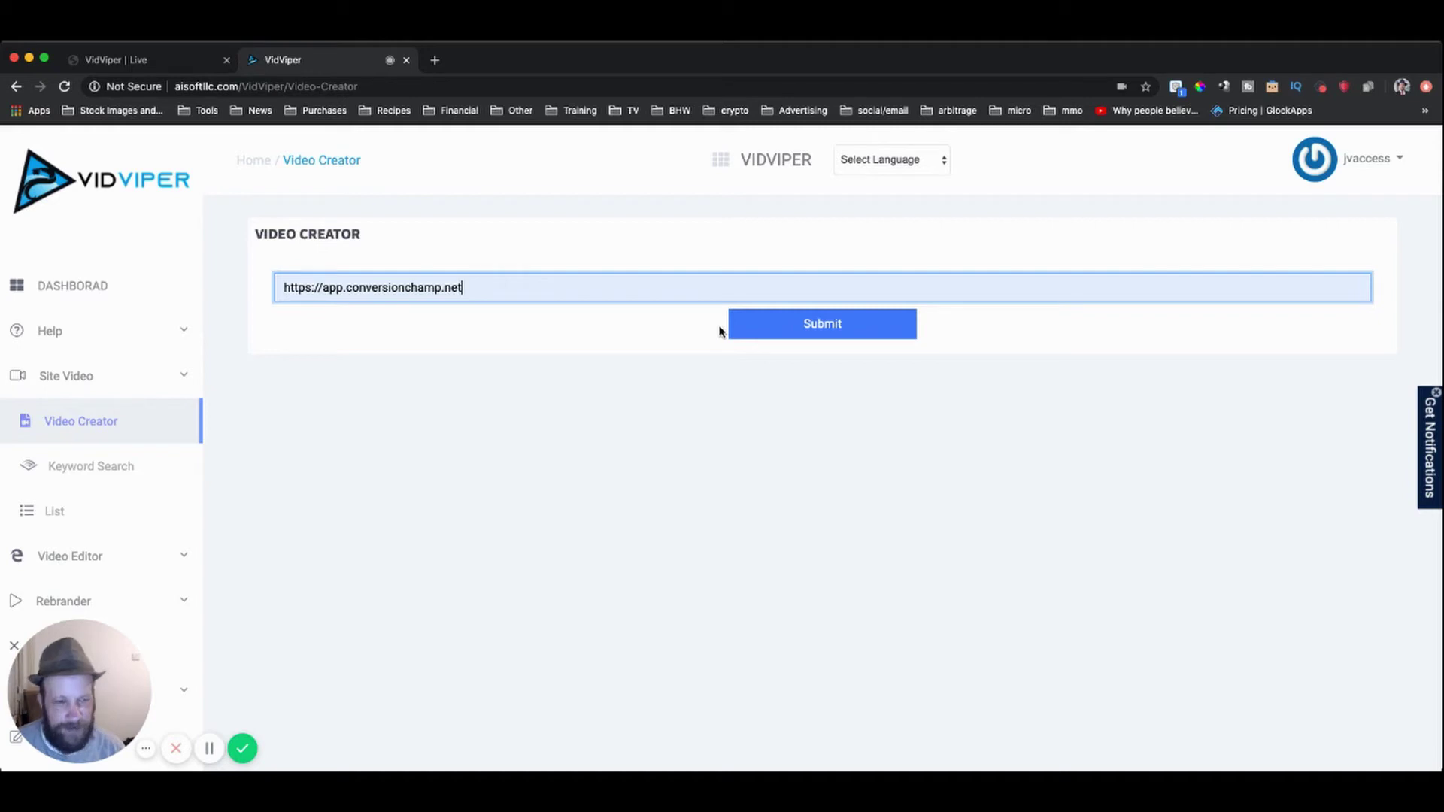
left_click(785, 333)
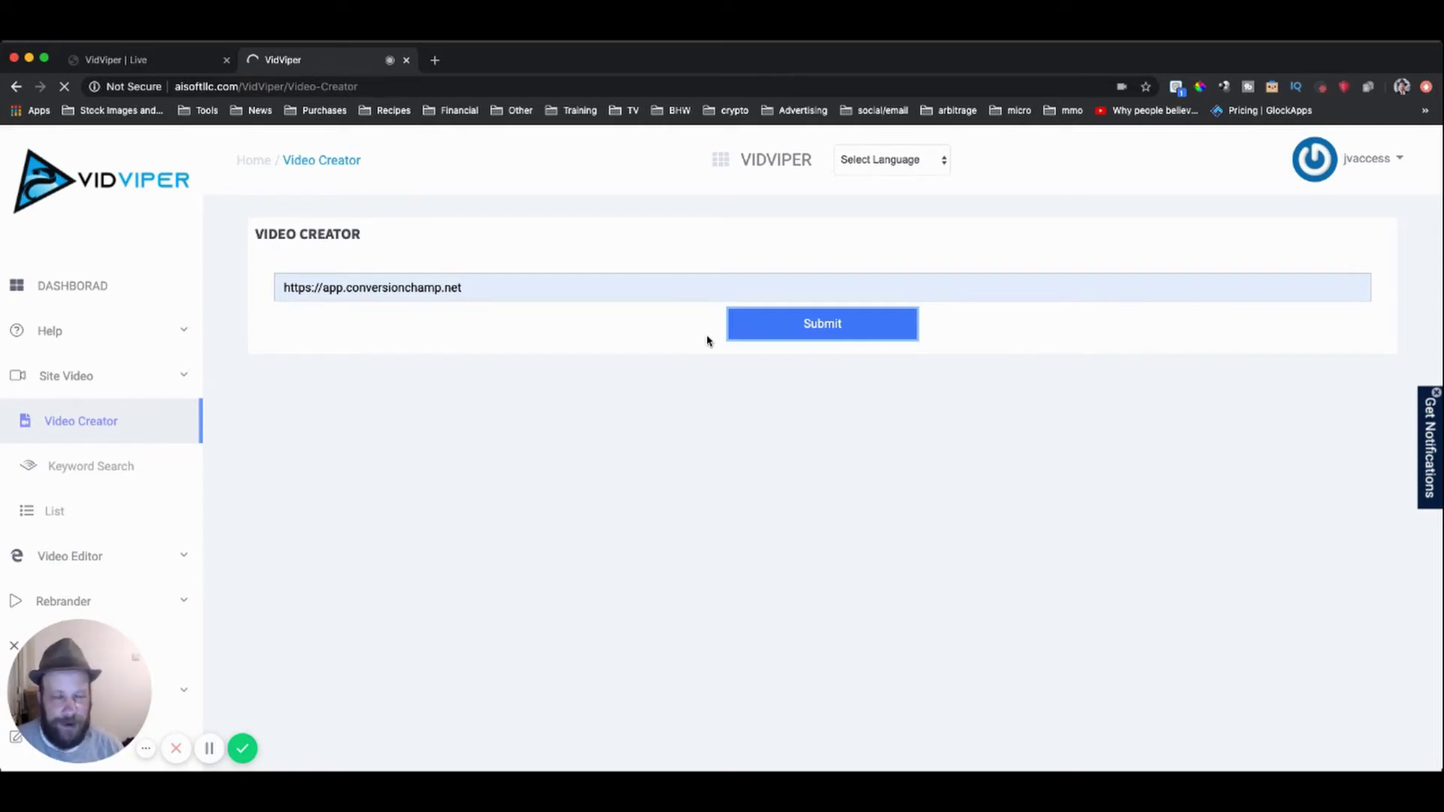
left_click(211, 748)
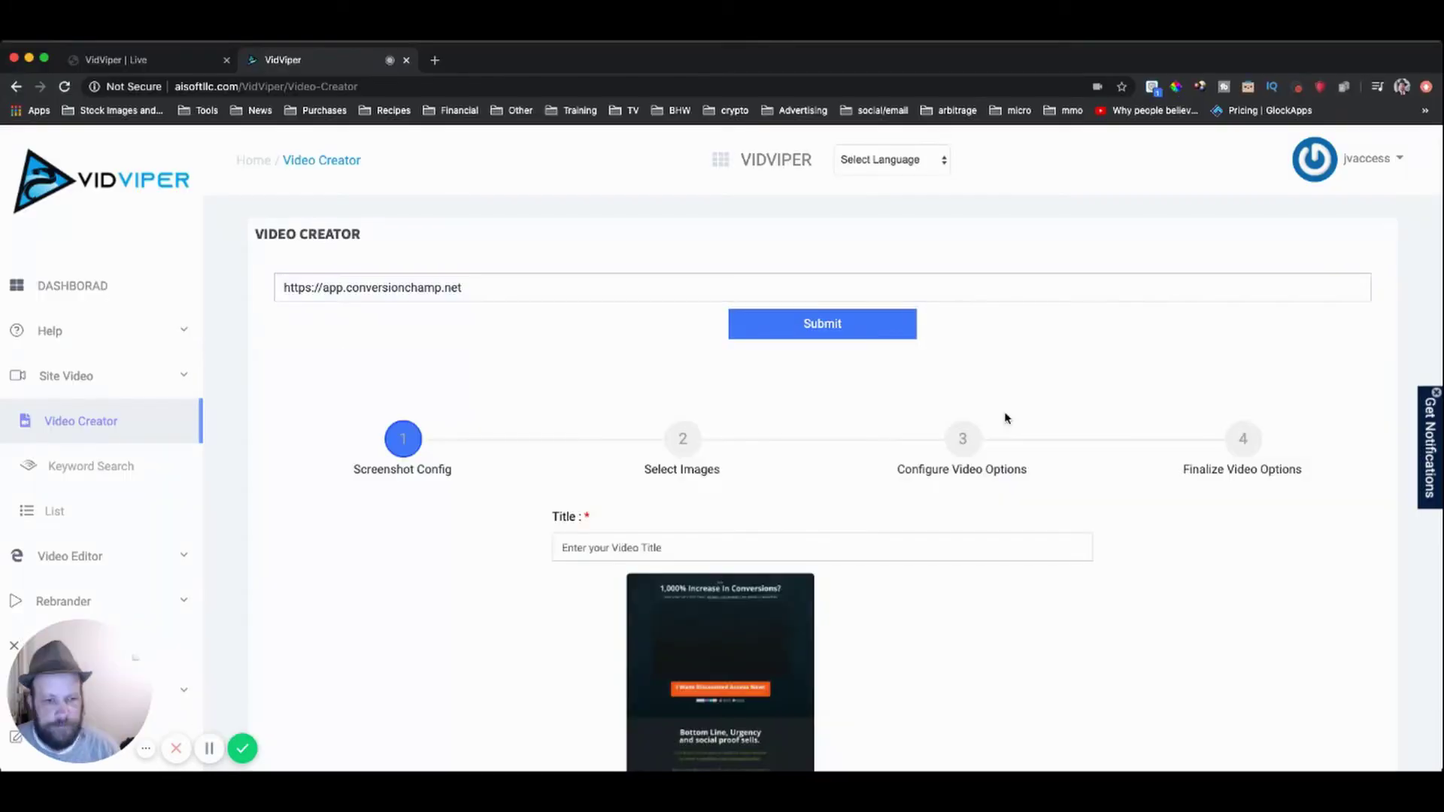
Step: Examine the full-page screenshot captured from the Conversion Champ site, from its header down to its footer
scroll(1006, 419, "down", 5)
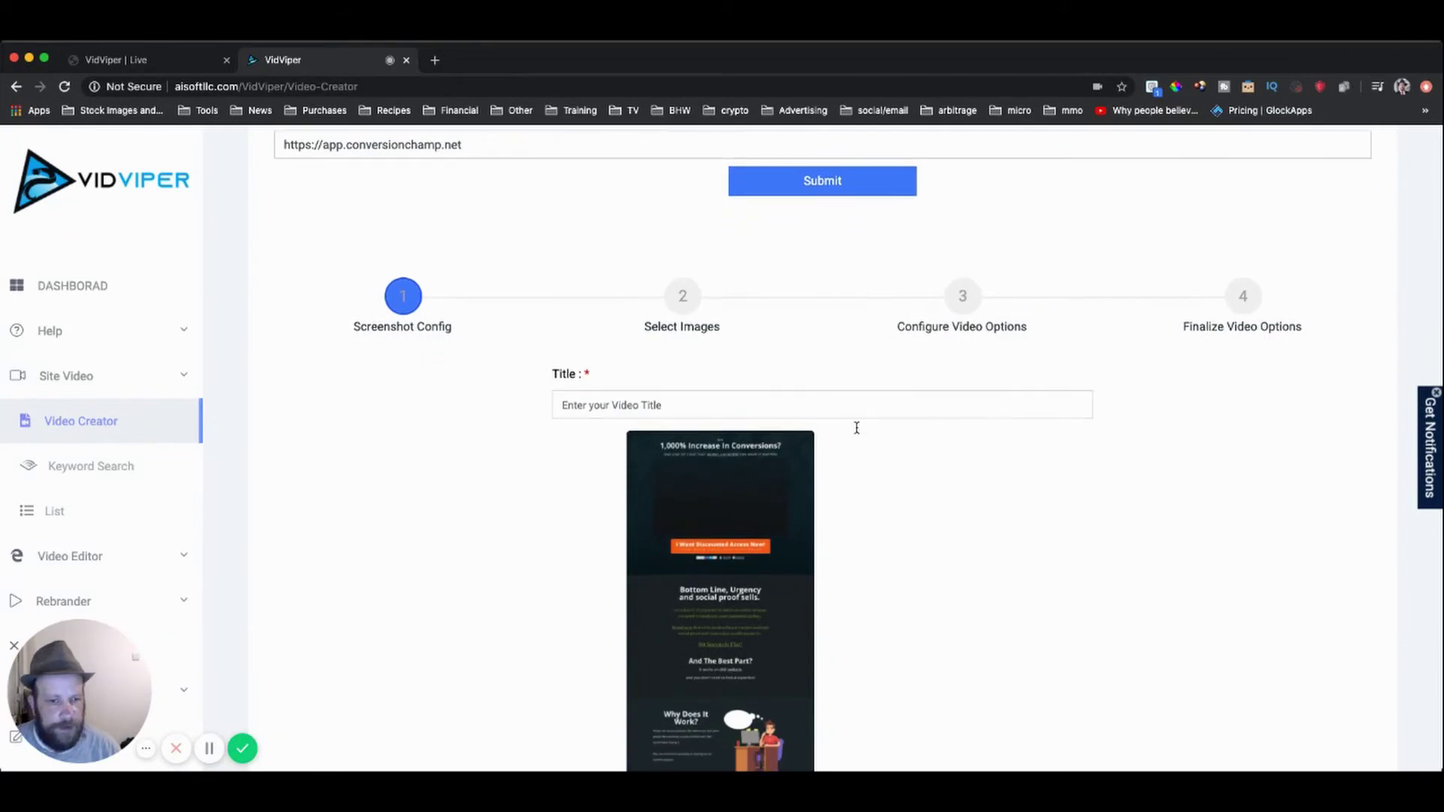
scroll(827, 466, "down", 3)
scroll(795, 501, "down", 10)
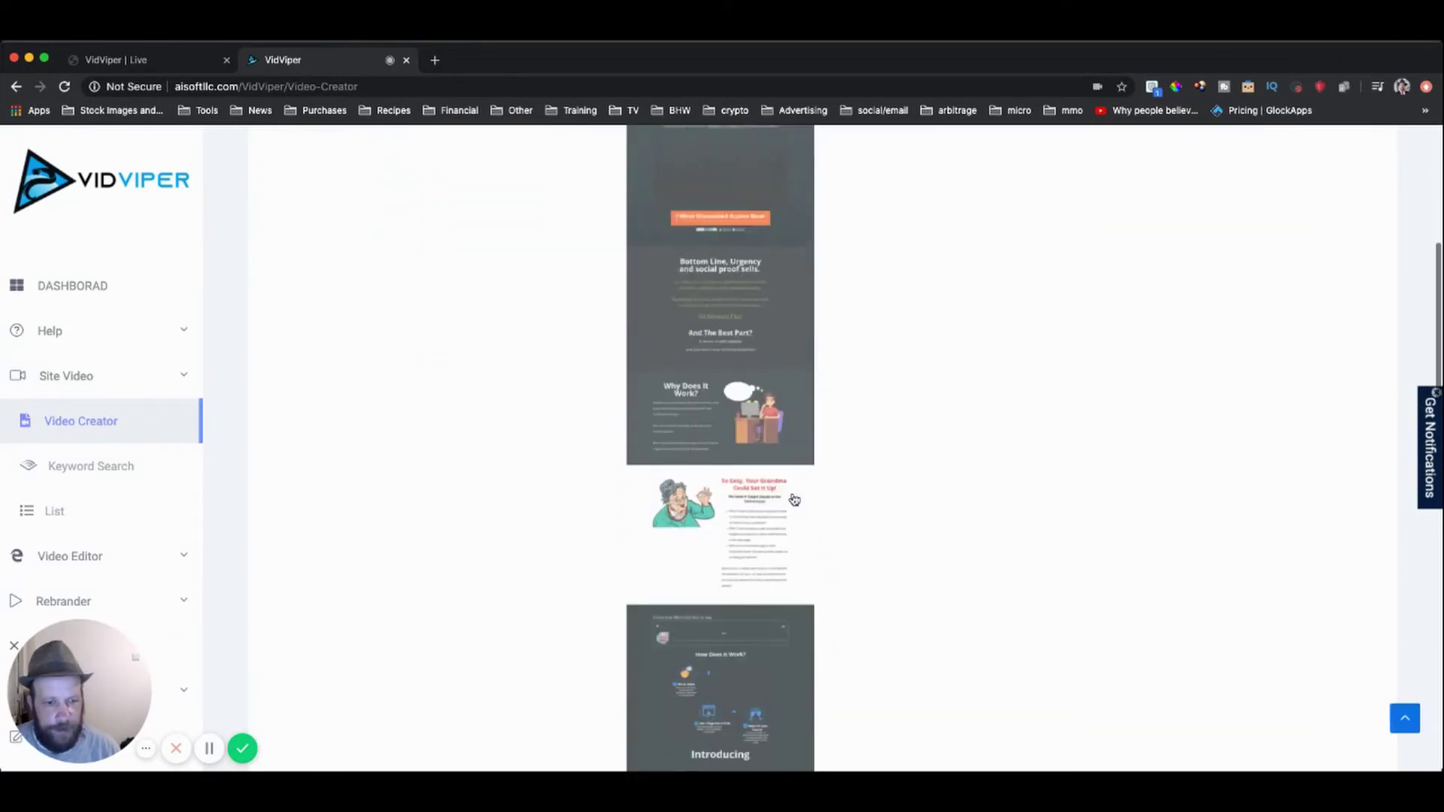
scroll(795, 500, "down", 6)
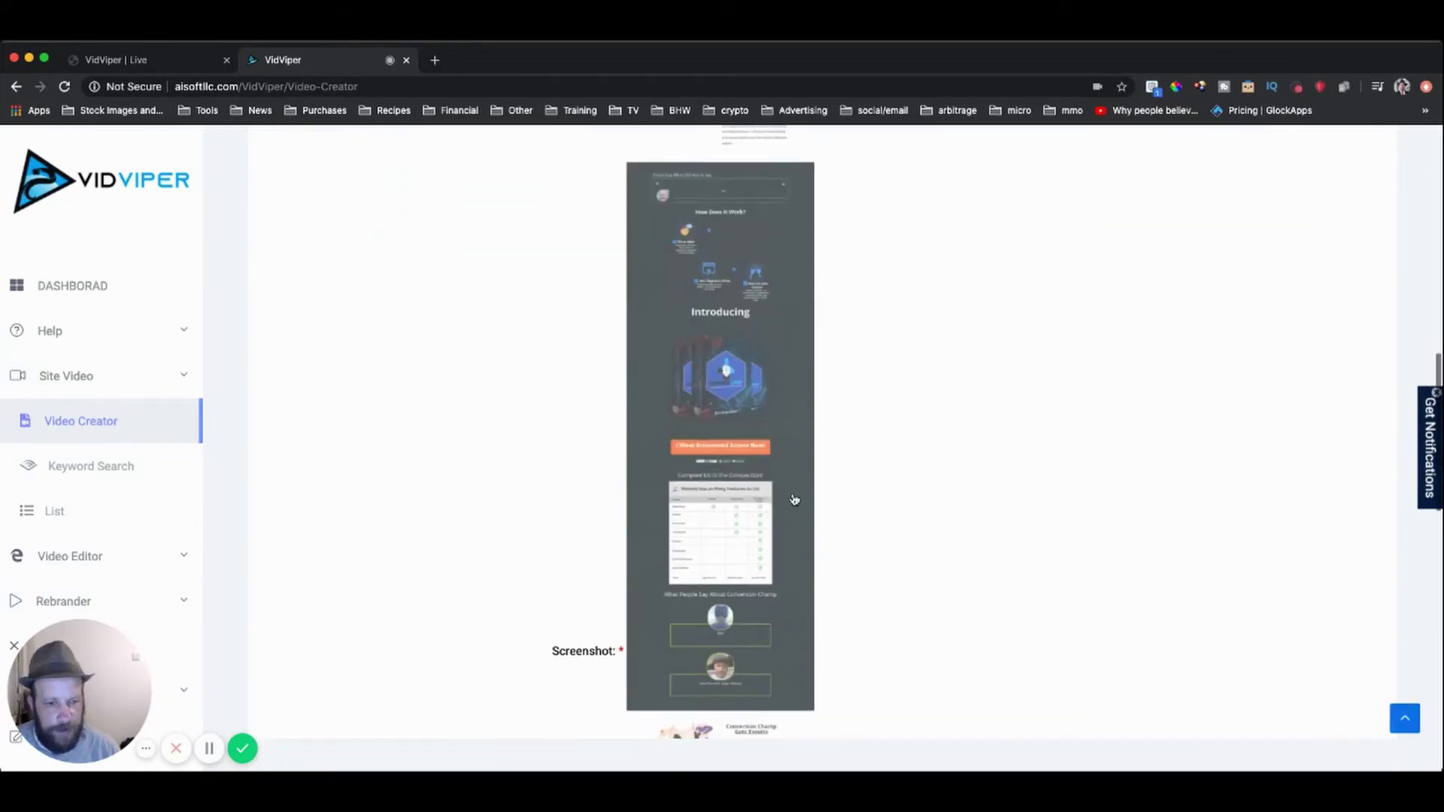
scroll(794, 500, "down", 8)
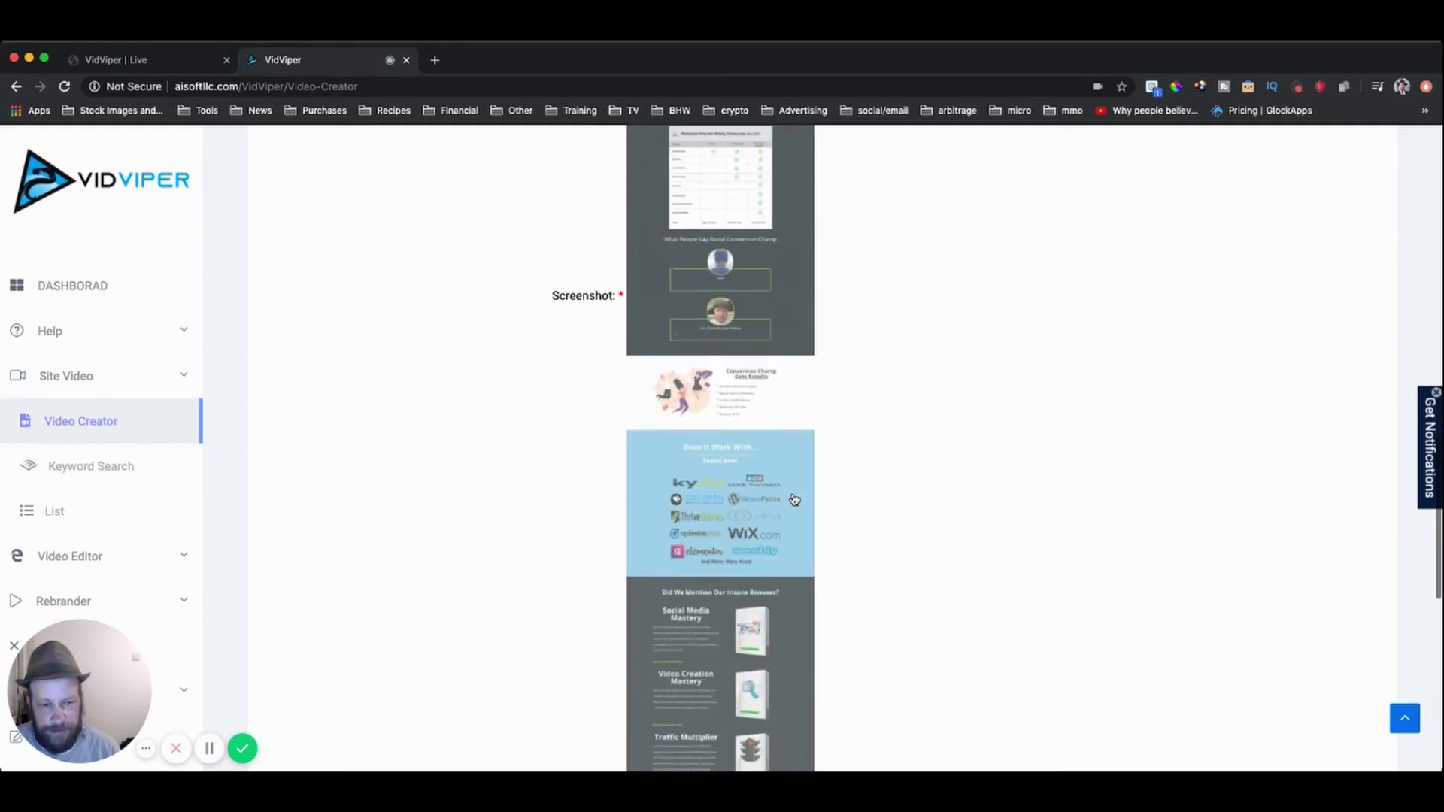
scroll(794, 500, "down", 6)
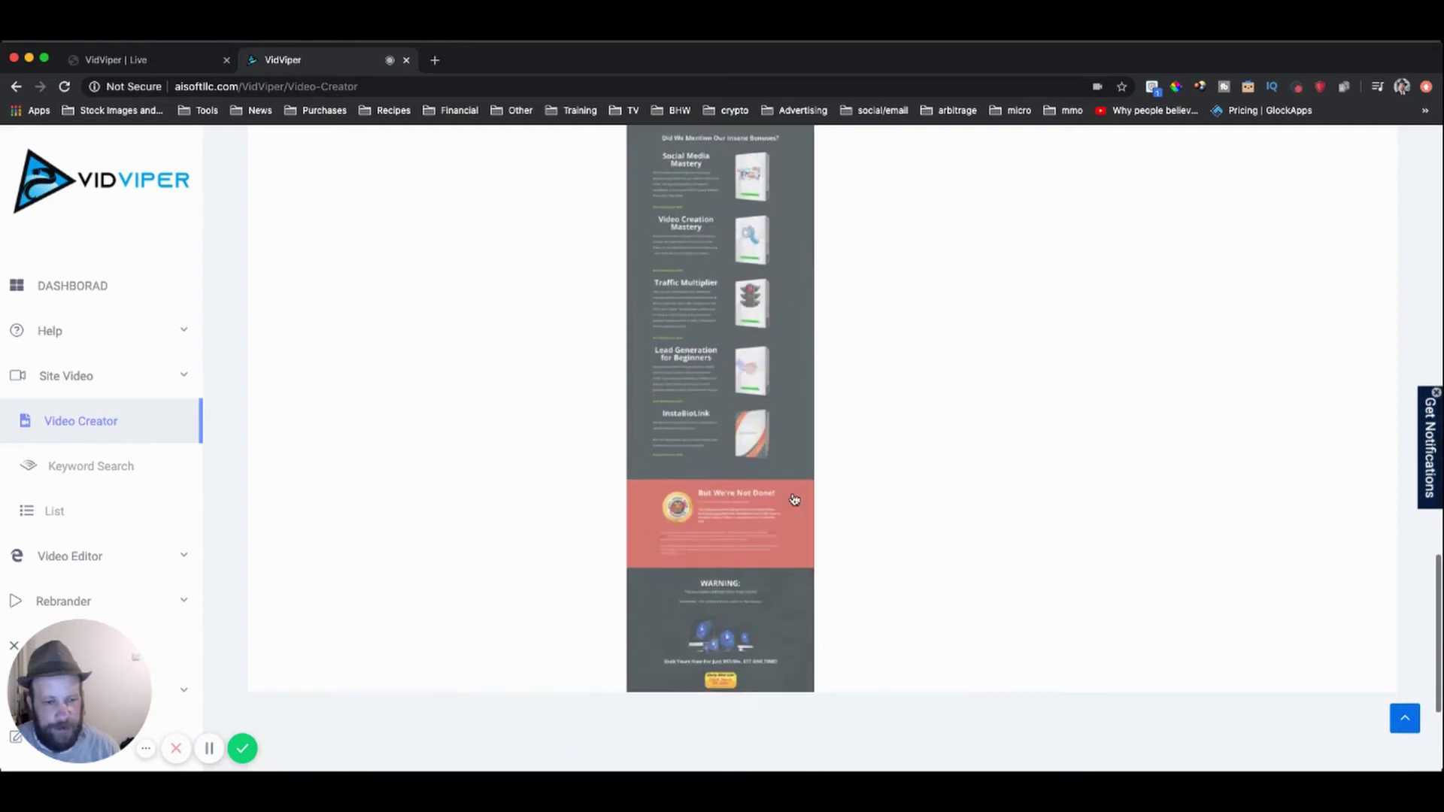
scroll(794, 500, "down", 2)
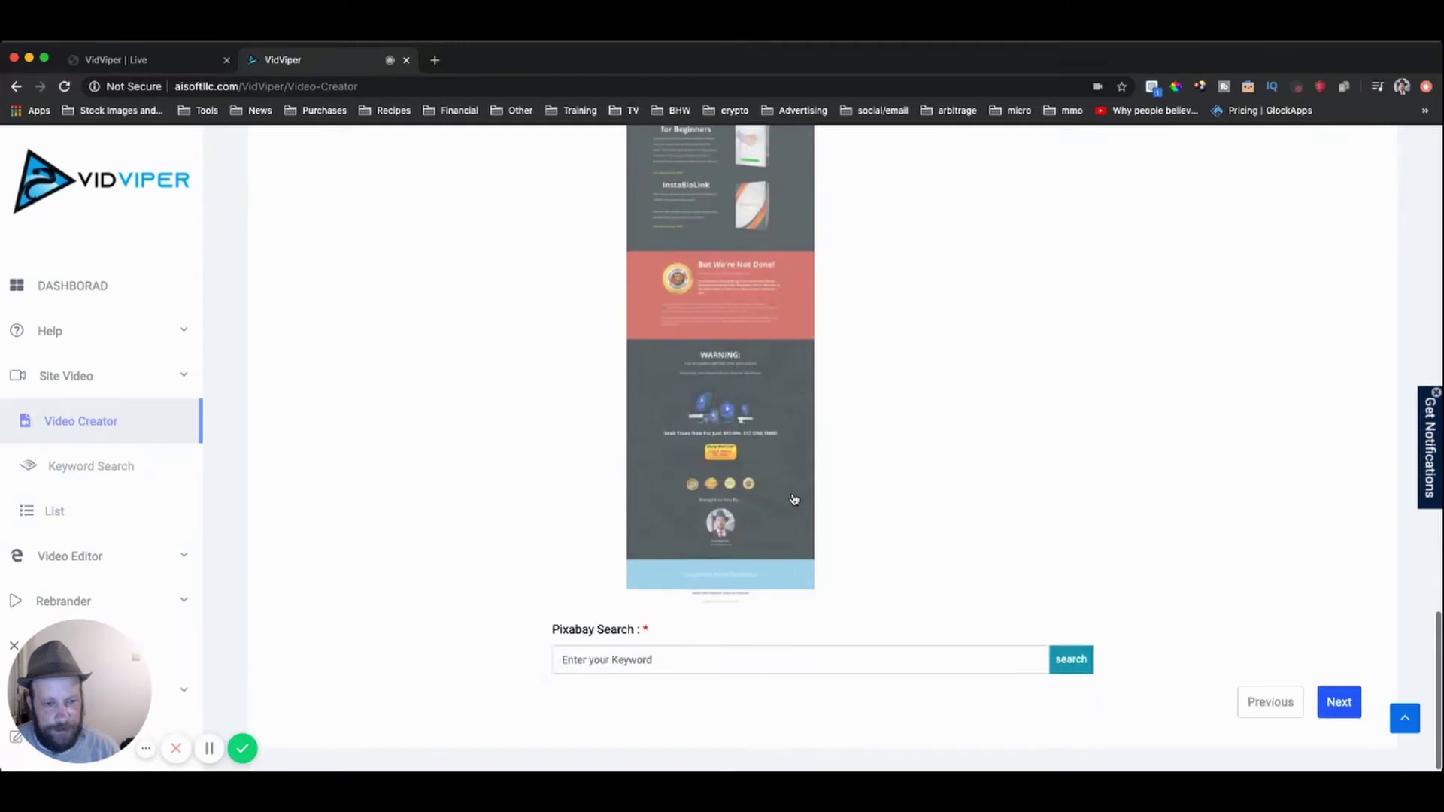
scroll(794, 500, "up", 7)
scroll(795, 500, "up", 8)
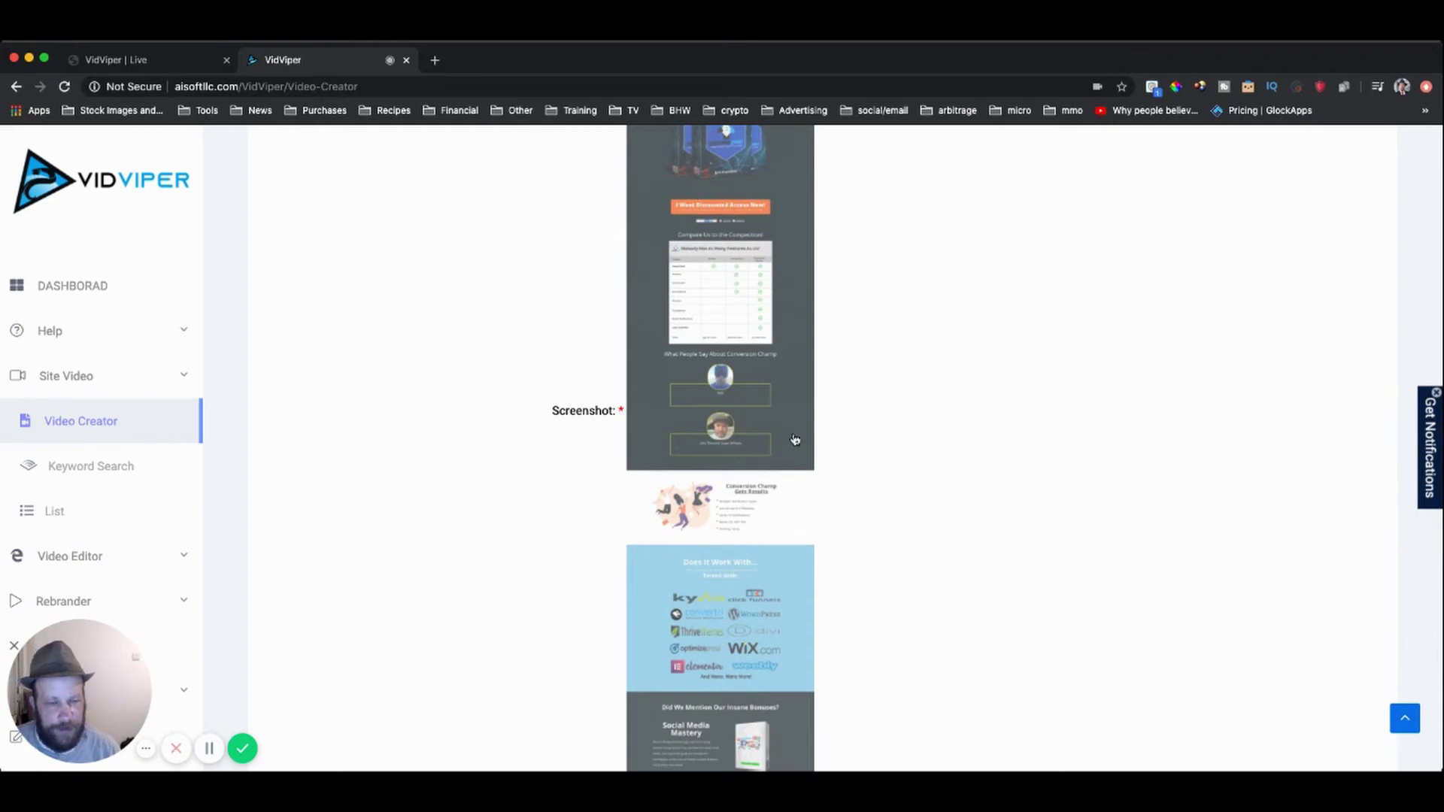
scroll(802, 422, "up", 2)
scroll(805, 423, "up", 5)
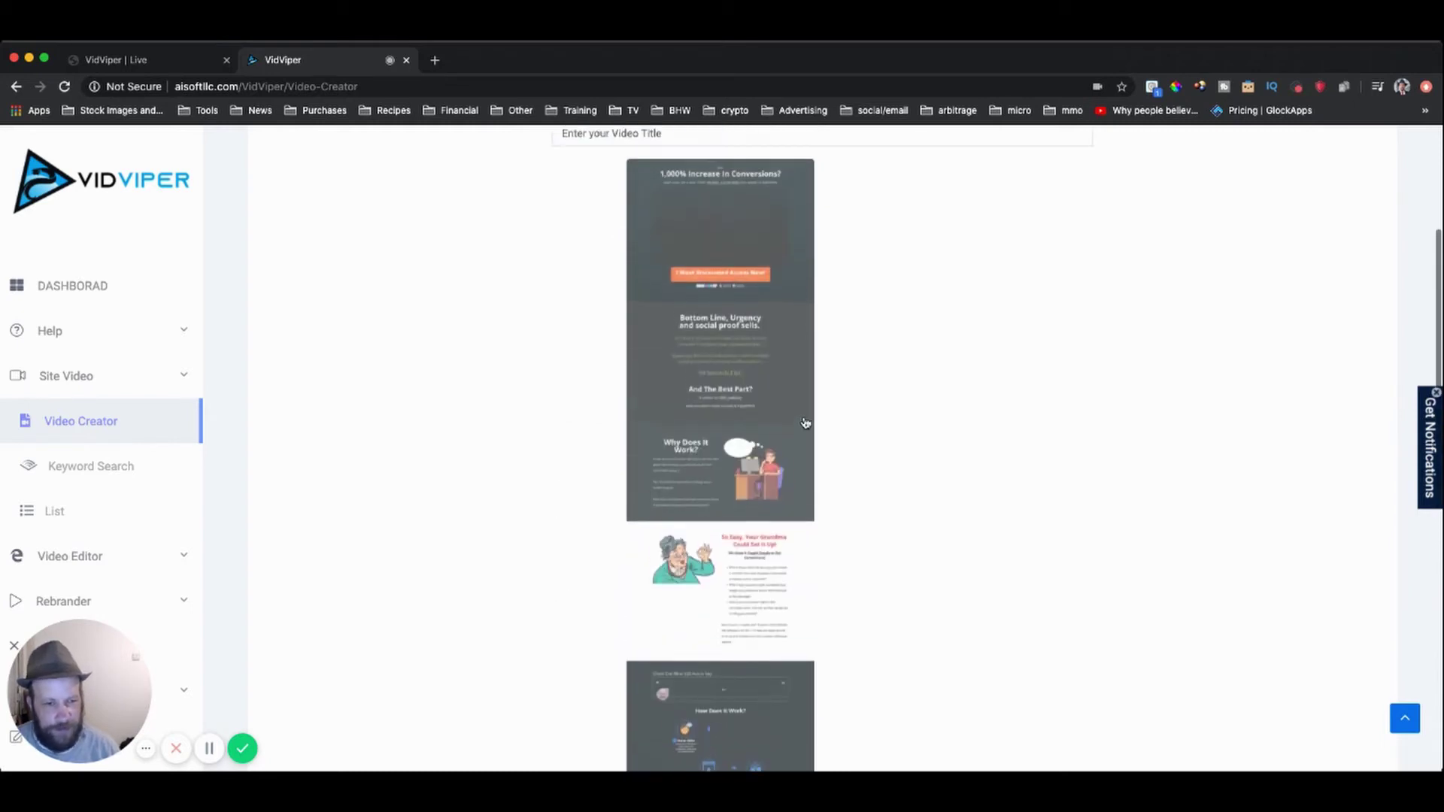
scroll(824, 370, "up", 1)
scroll(824, 370, "up", 3)
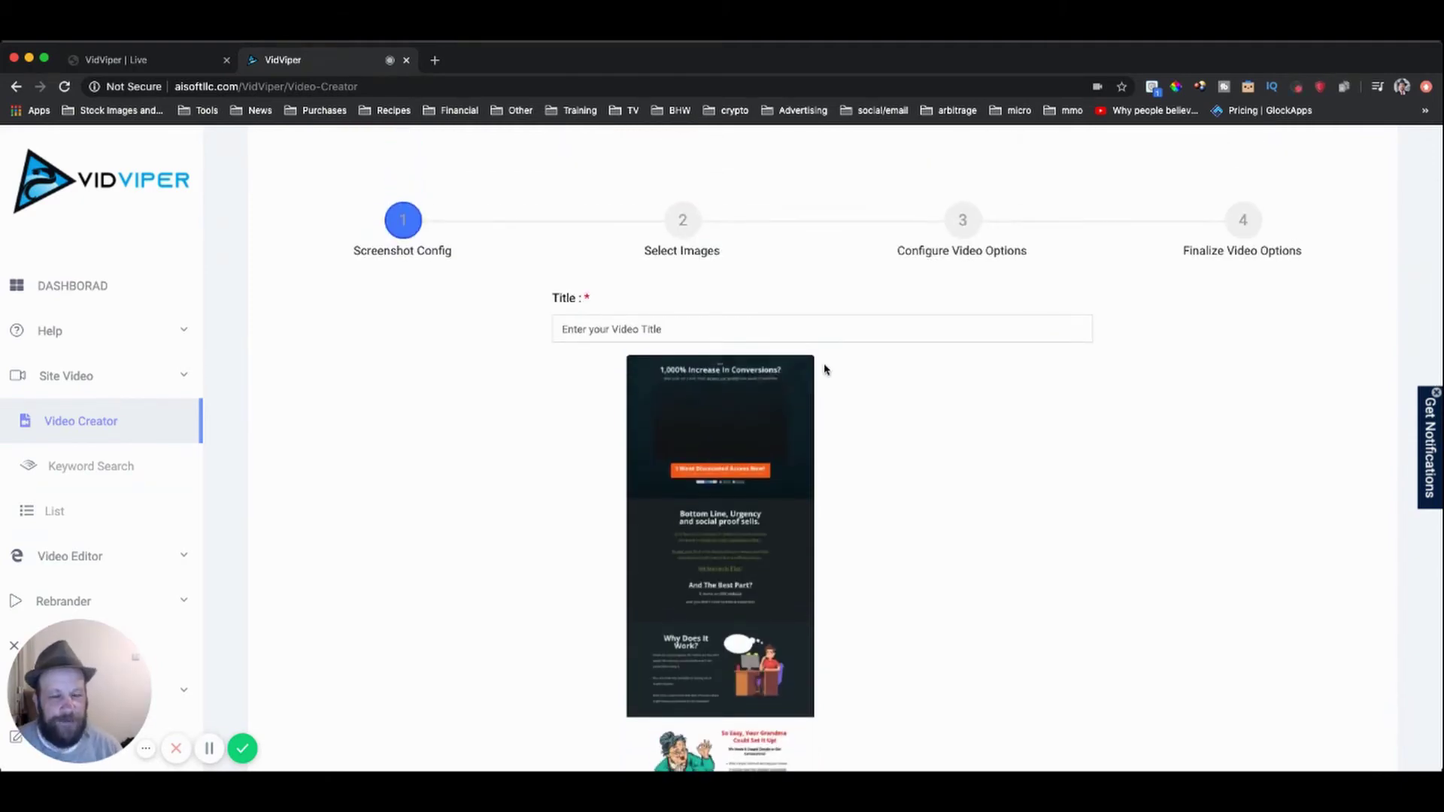
Step: Fill in the screenshot configuration with the title "Test" and the Pixabay keyword "sales", and proceed to image selection
left_click(824, 326)
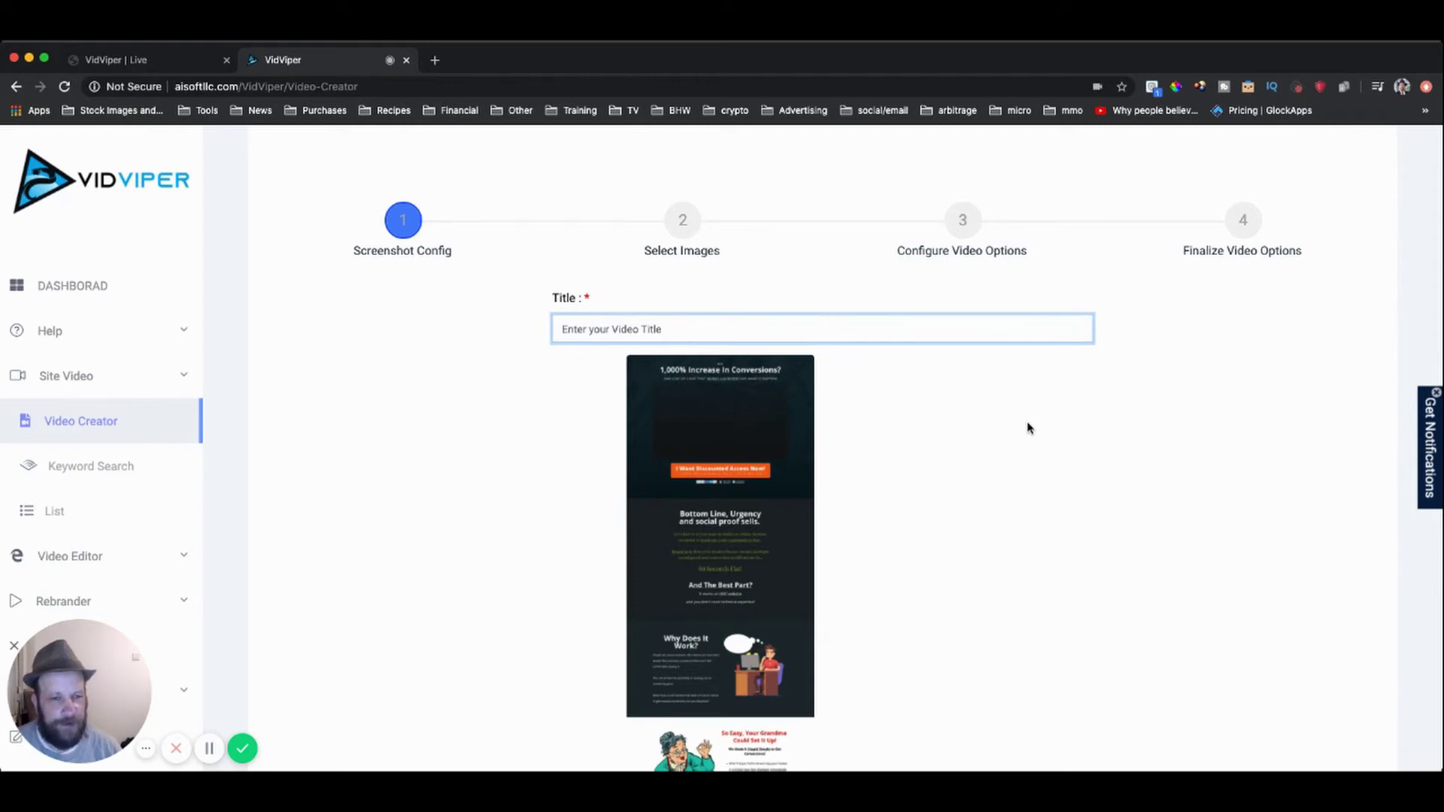
type("Test")
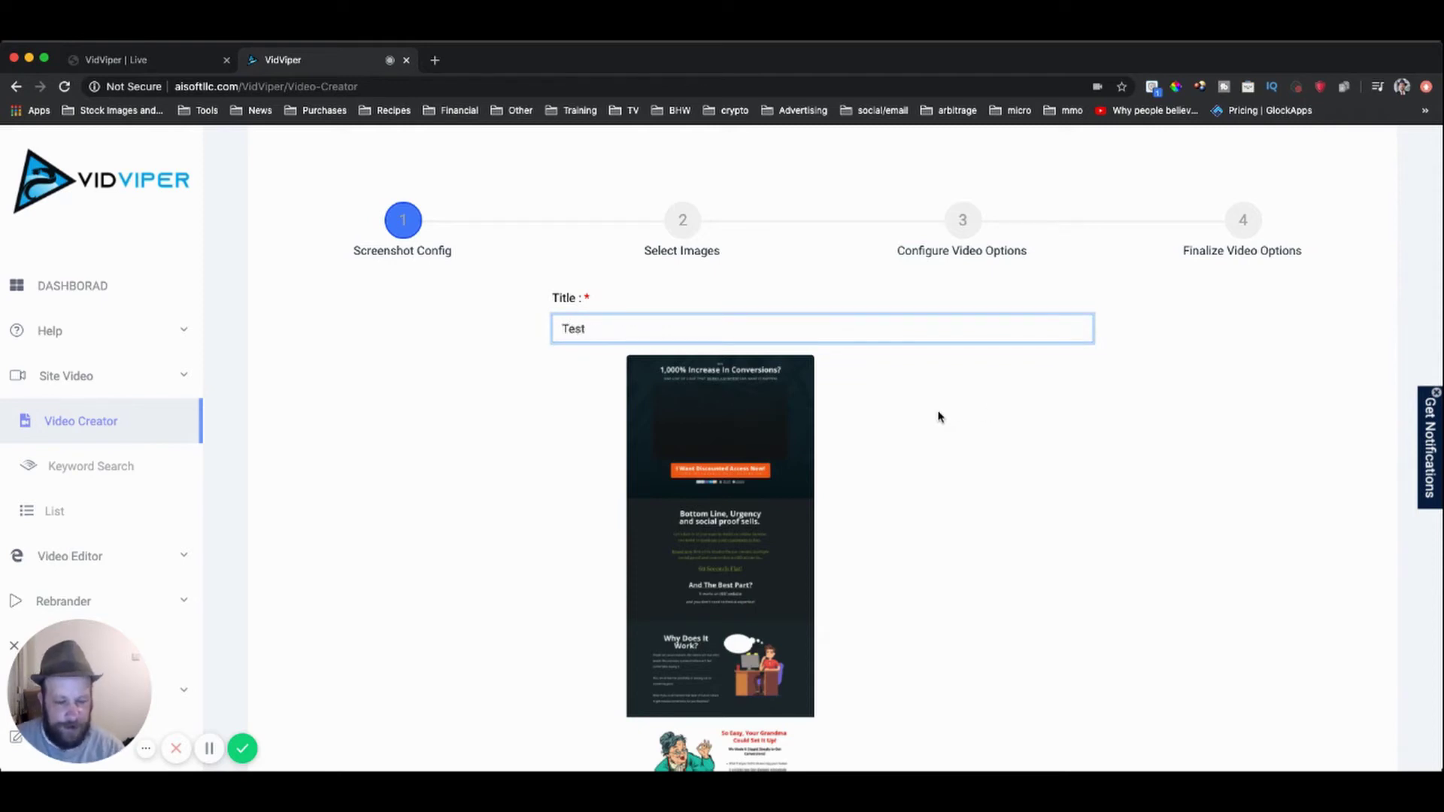
scroll(938, 416, "down", 10)
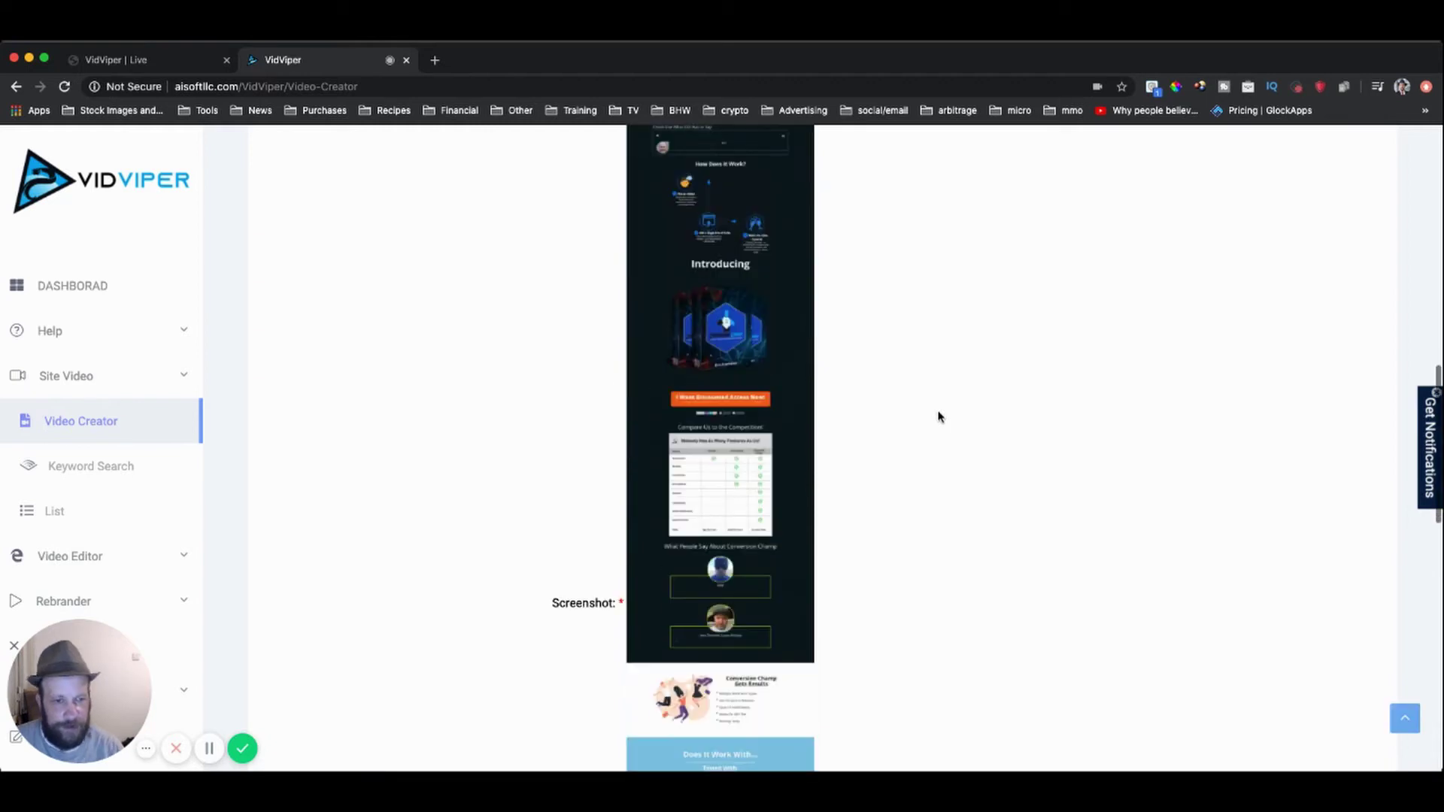
scroll(938, 416, "down", 10)
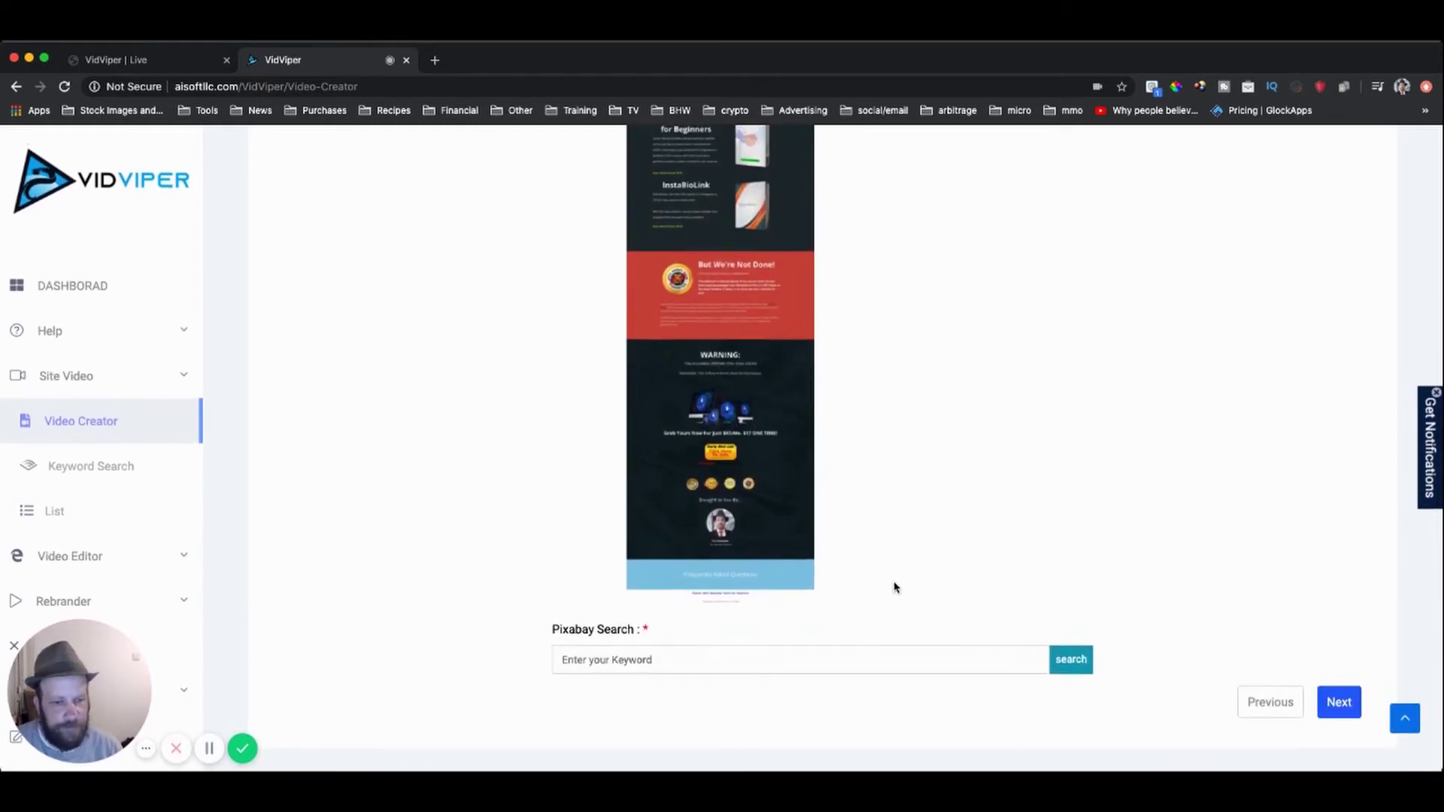
left_click(858, 665)
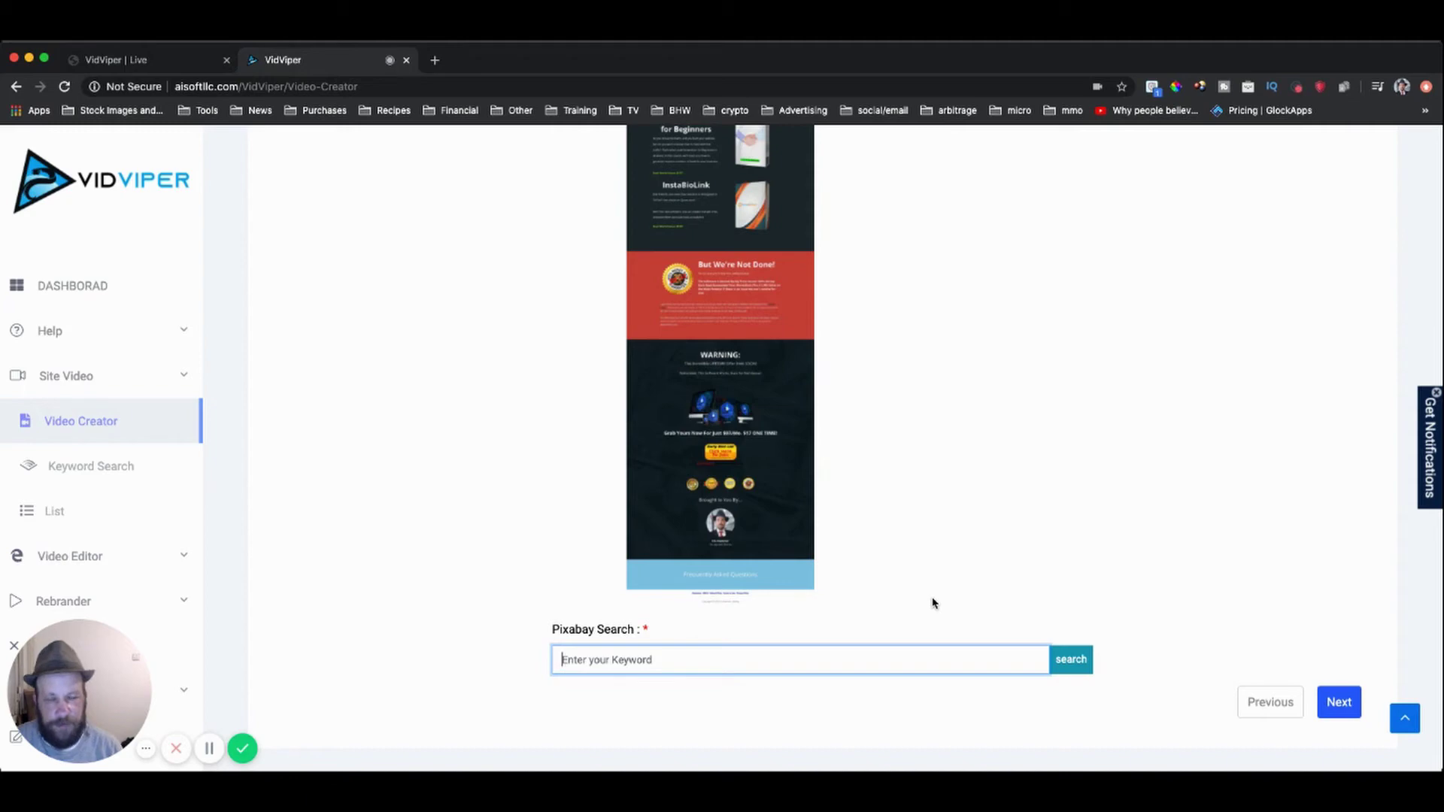
type("sales")
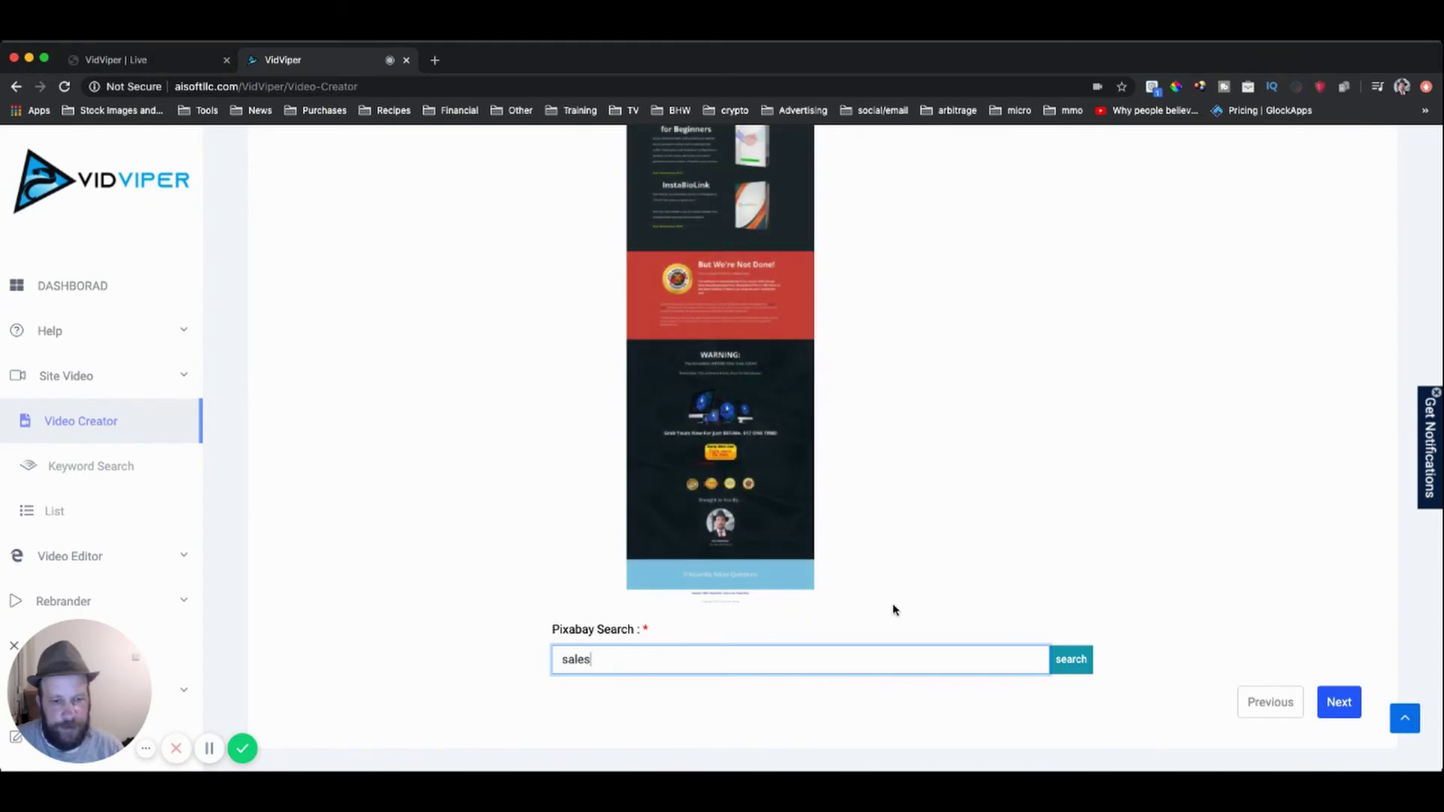
left_click(1337, 702)
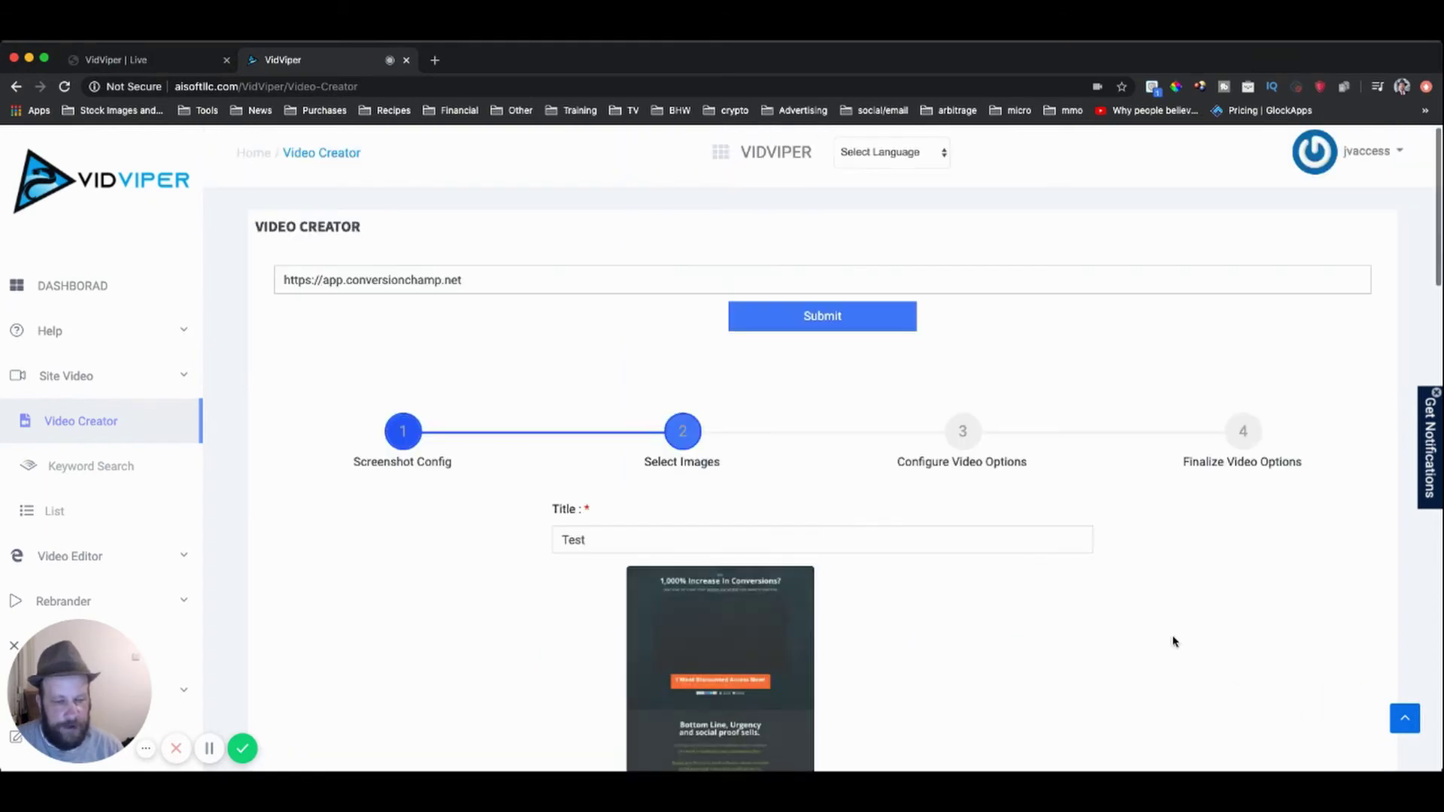
Step: Review the images extracted from the site and the website screenshots offered for the video
scroll(1084, 645, "down", 4)
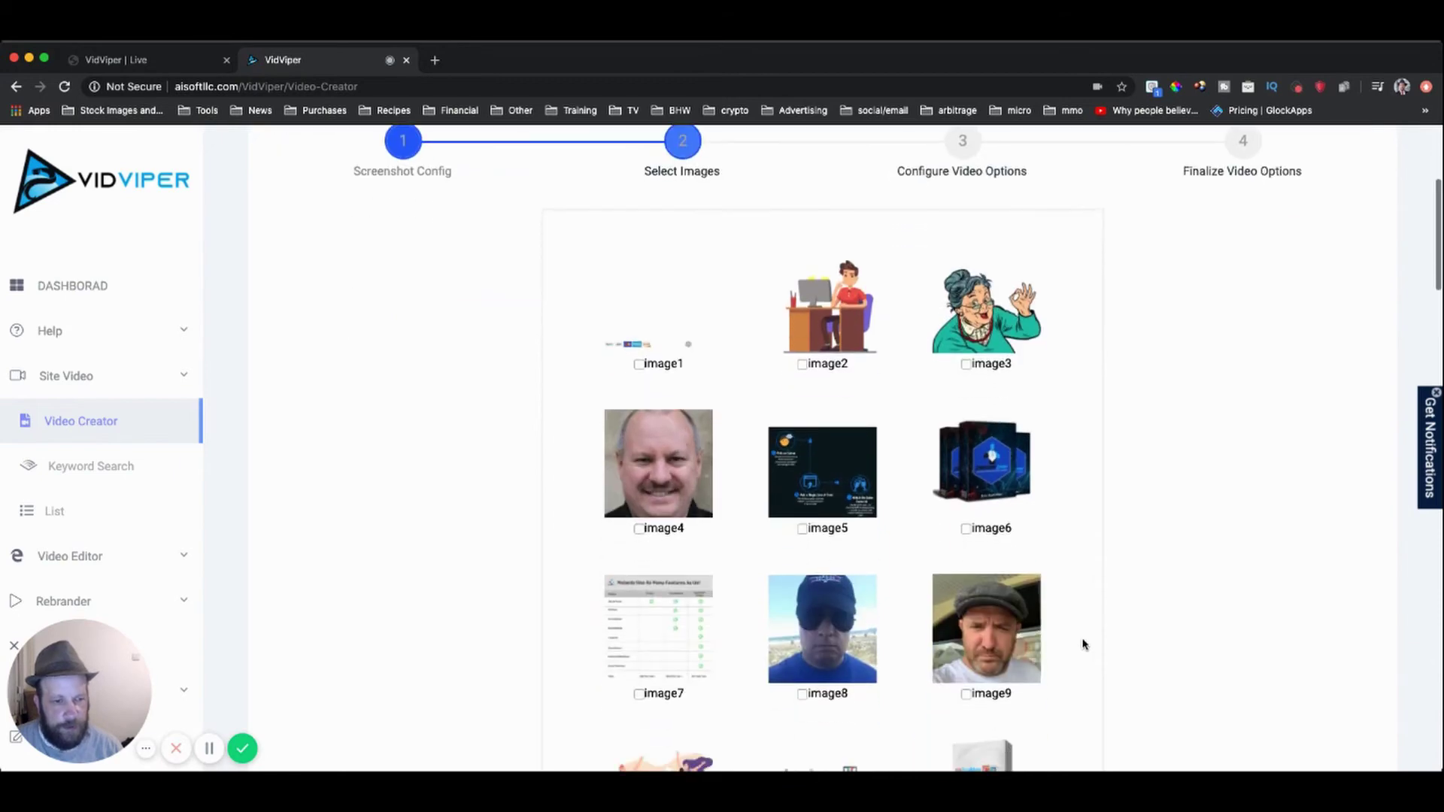
scroll(1083, 644, "down", 5)
scroll(1084, 645, "down", 5)
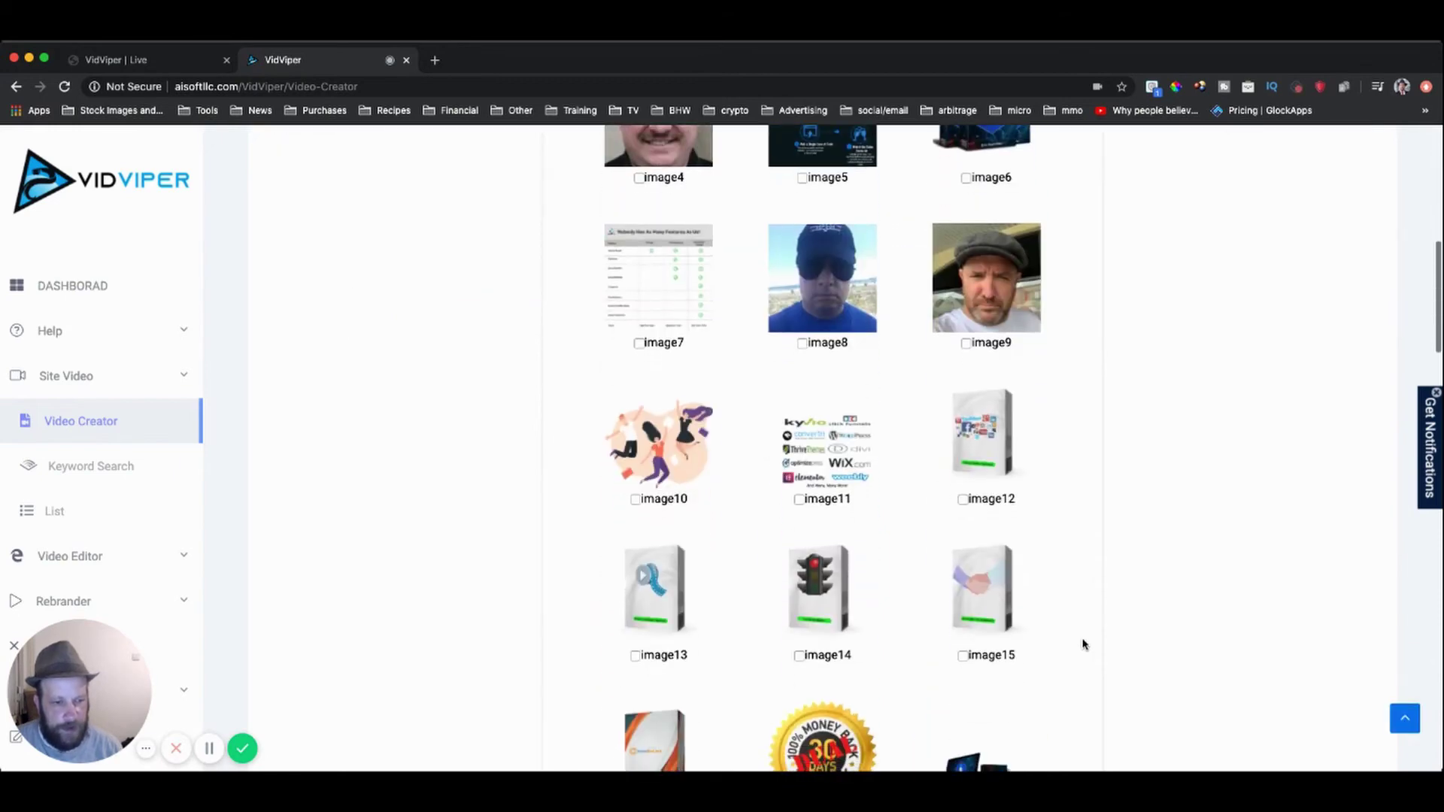
scroll(1084, 644, "down", 5)
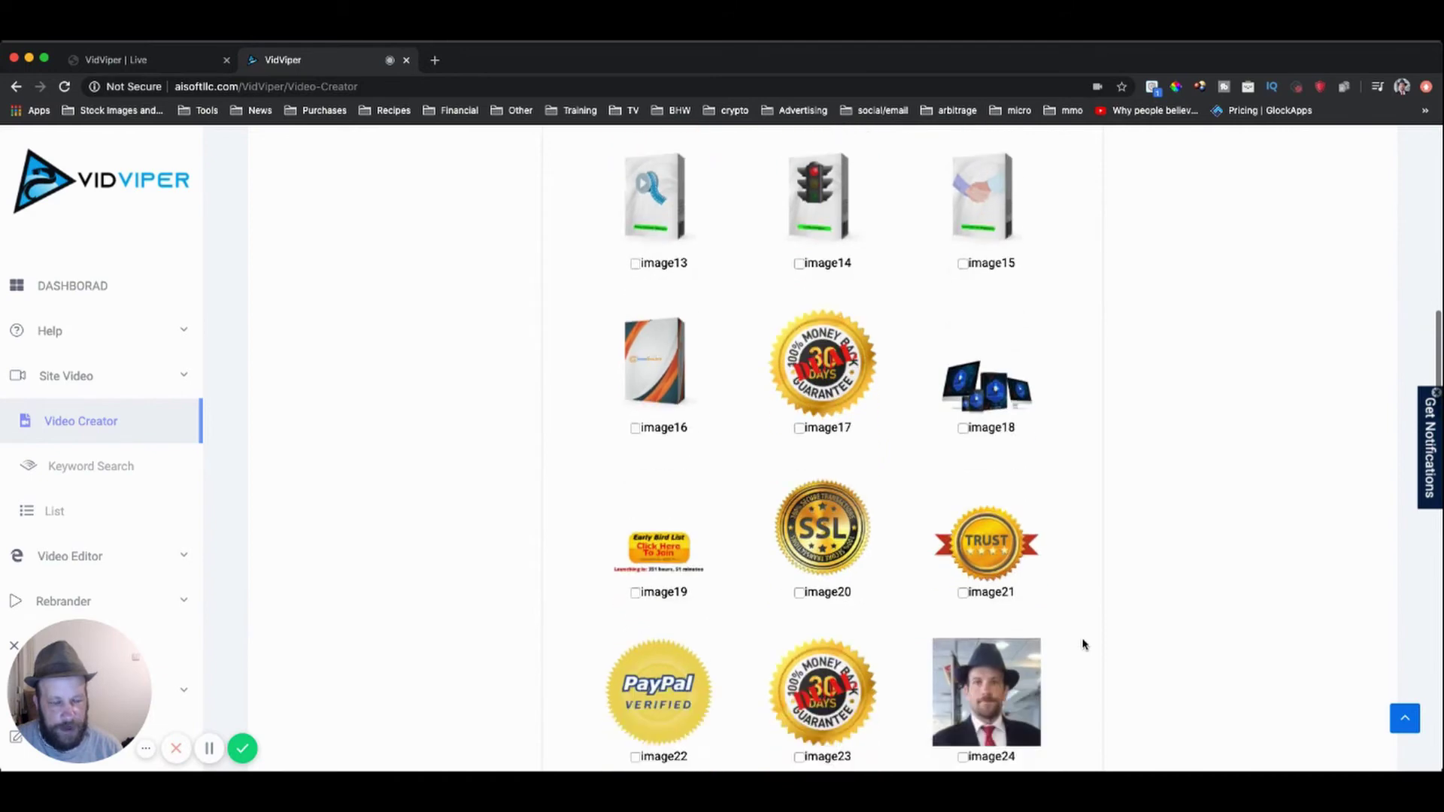
scroll(1083, 644, "down", 5)
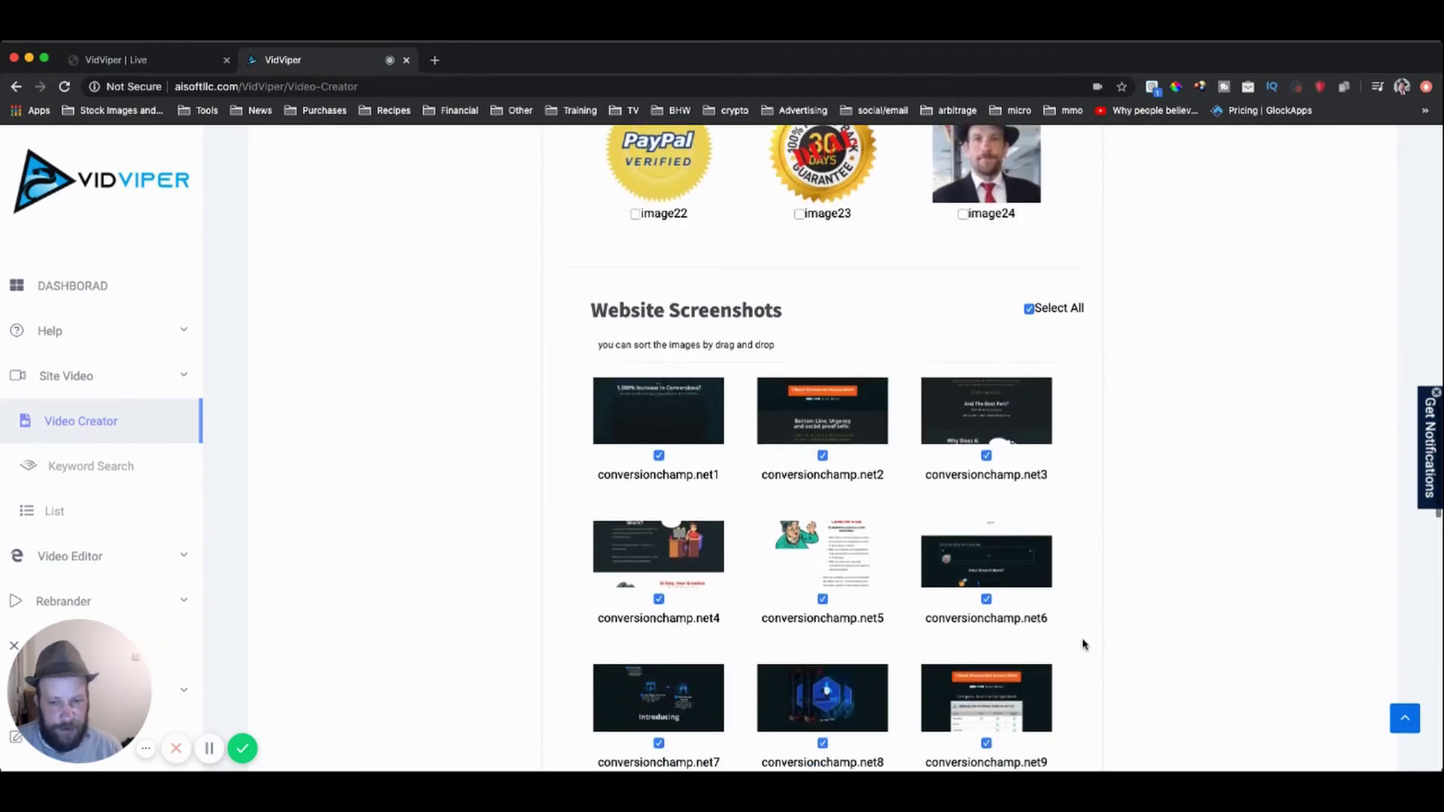
scroll(1083, 645, "down", 4)
scroll(1083, 645, "down", 8)
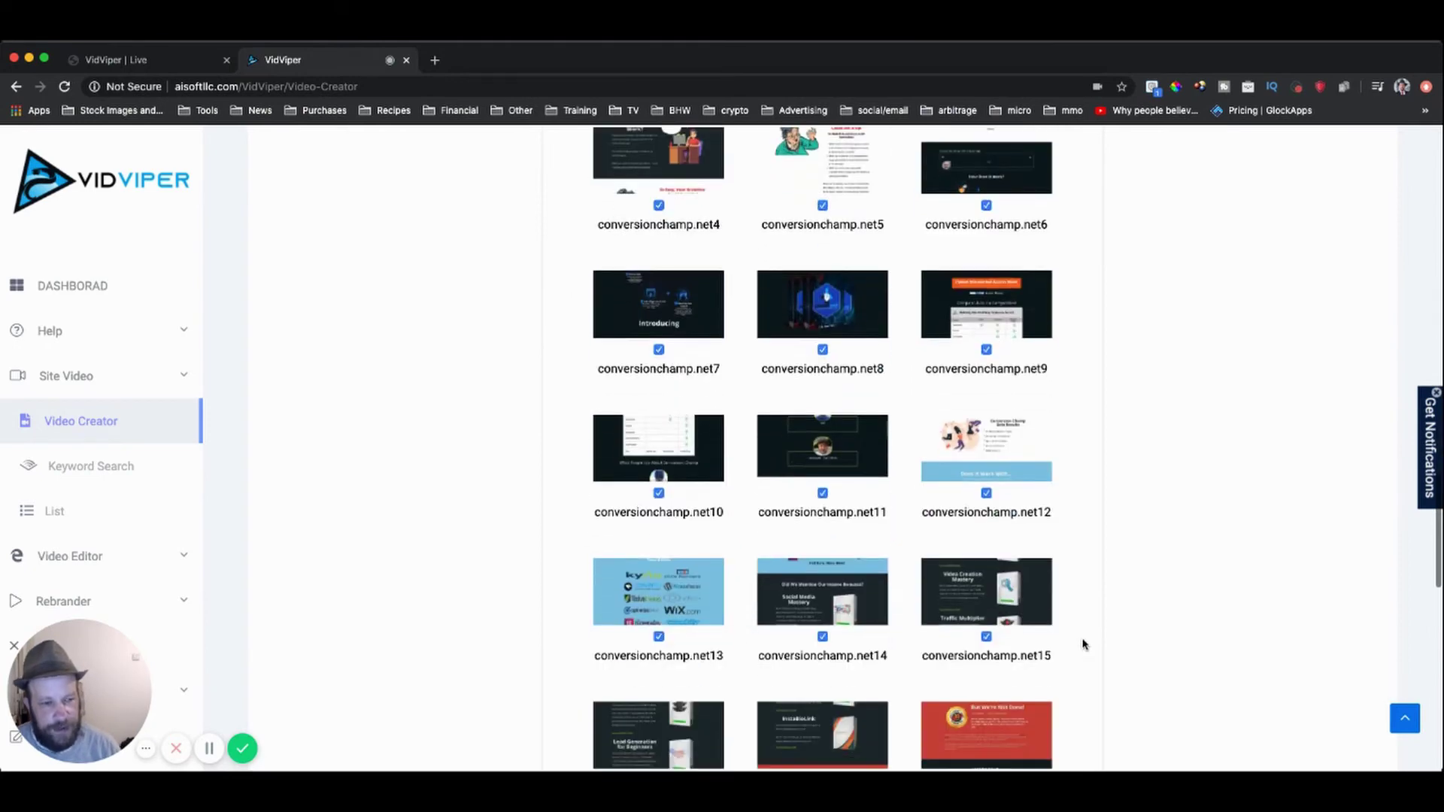
scroll(1084, 645, "down", 5)
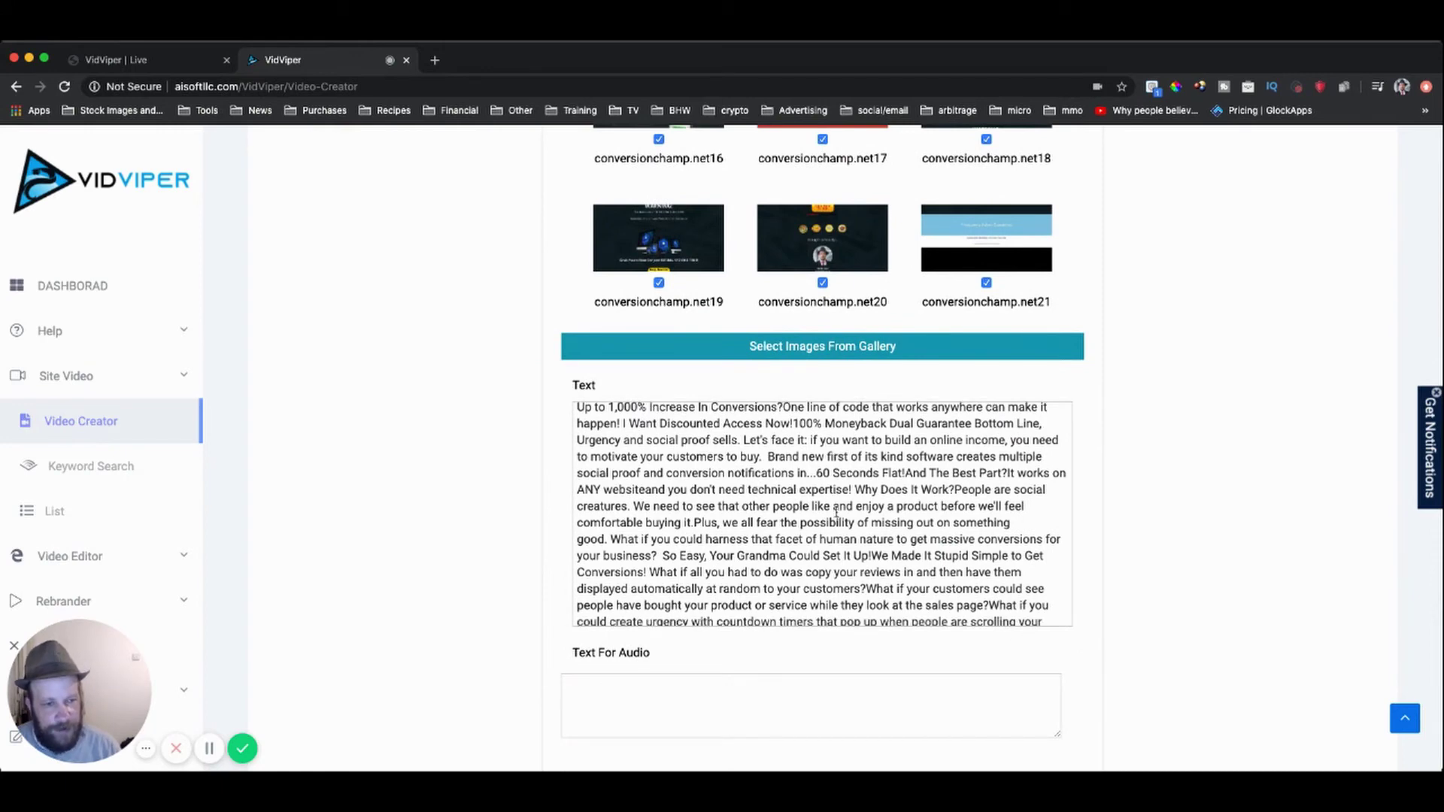
Step: Read through the text extracted from the website and check the audio text and voice options below it
scroll(836, 514, "down", 8)
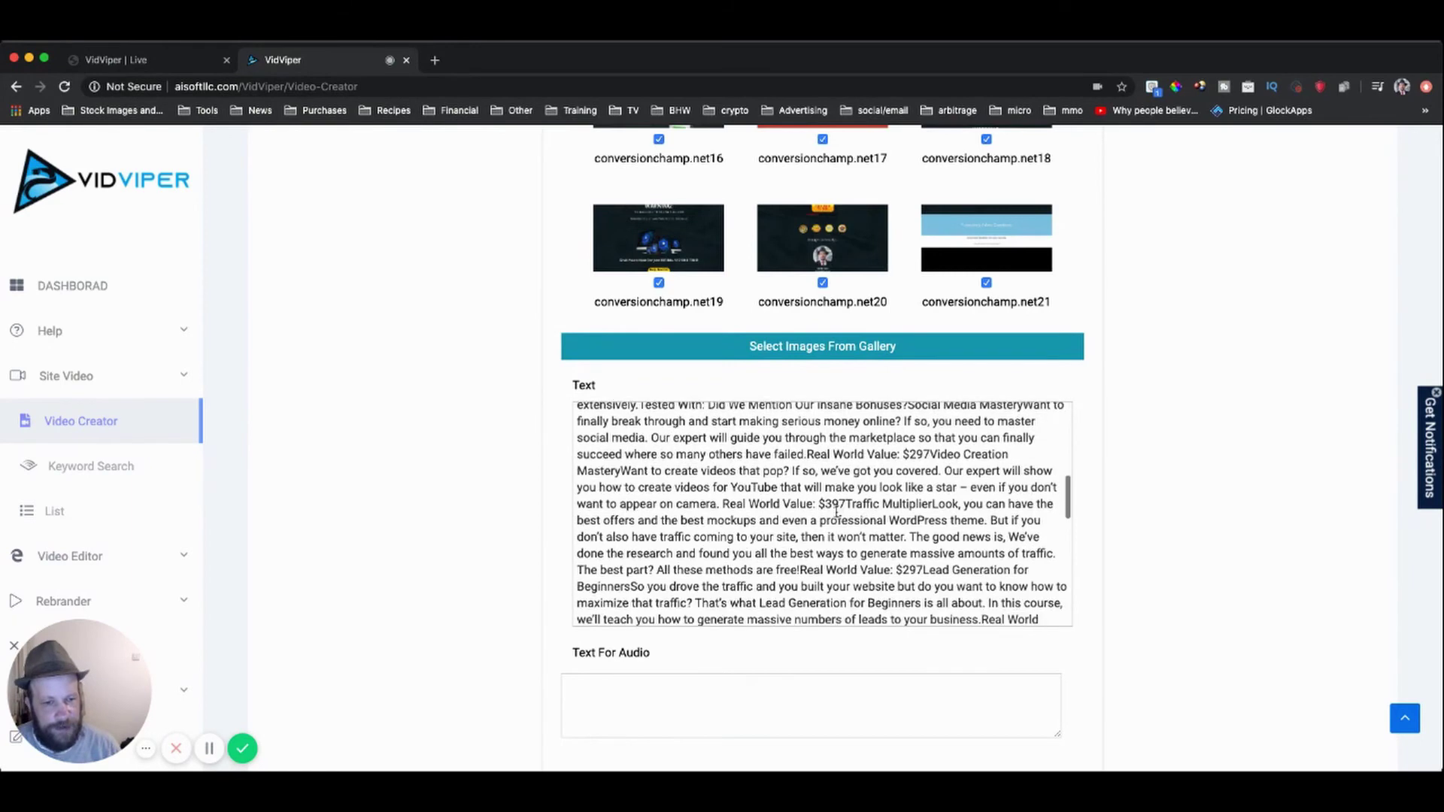
scroll(836, 514, "down", 10)
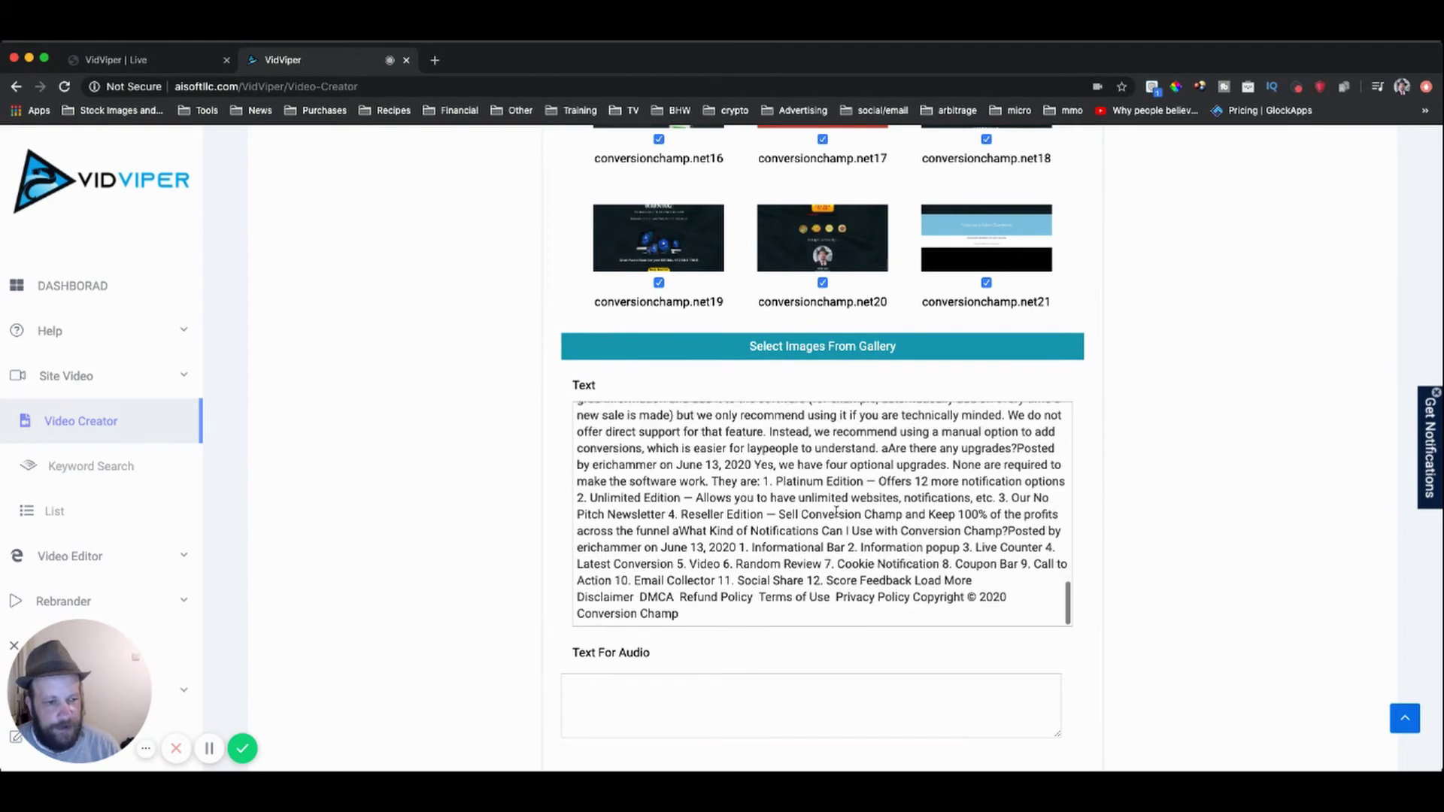
scroll(836, 514, "down", 3)
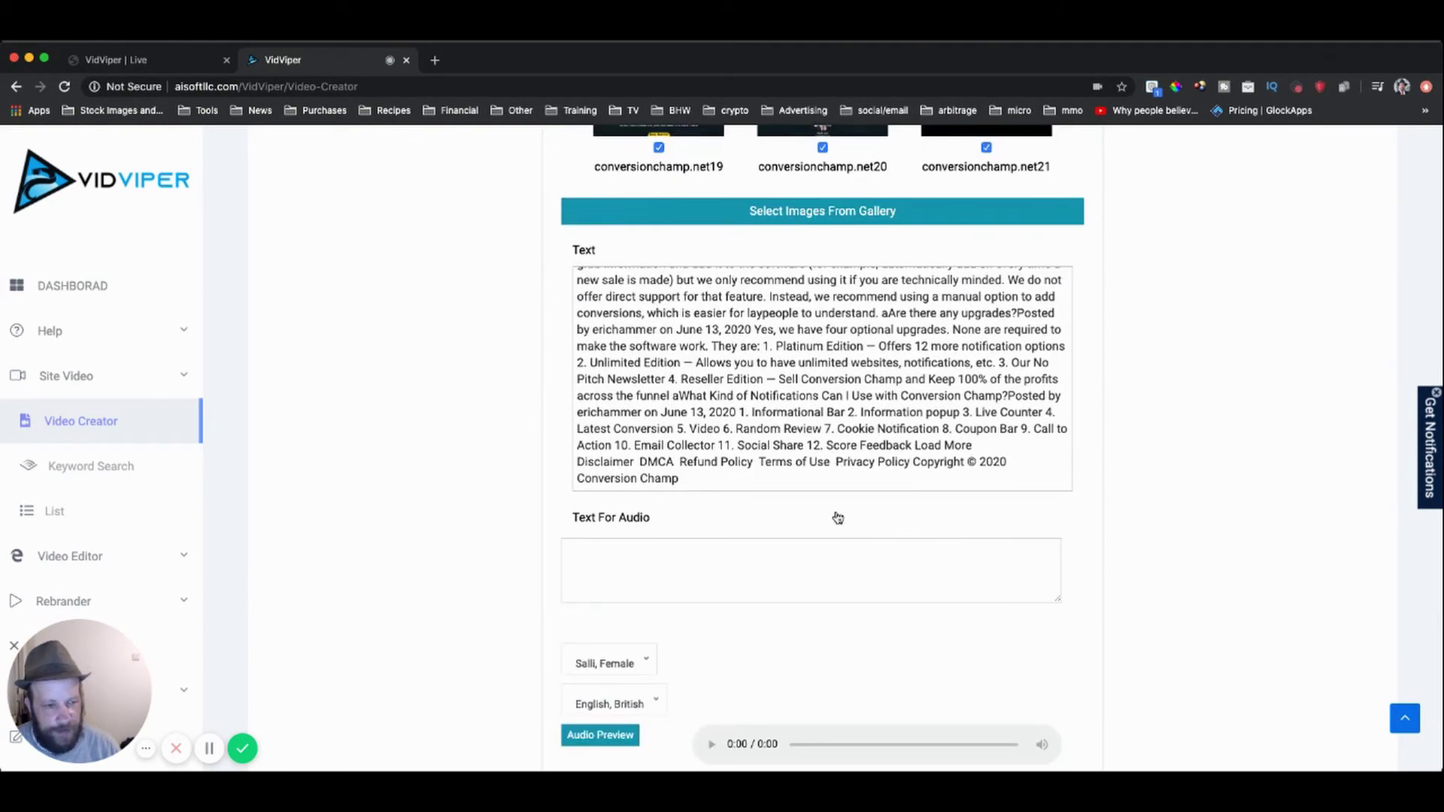
scroll(785, 426, "up", 10)
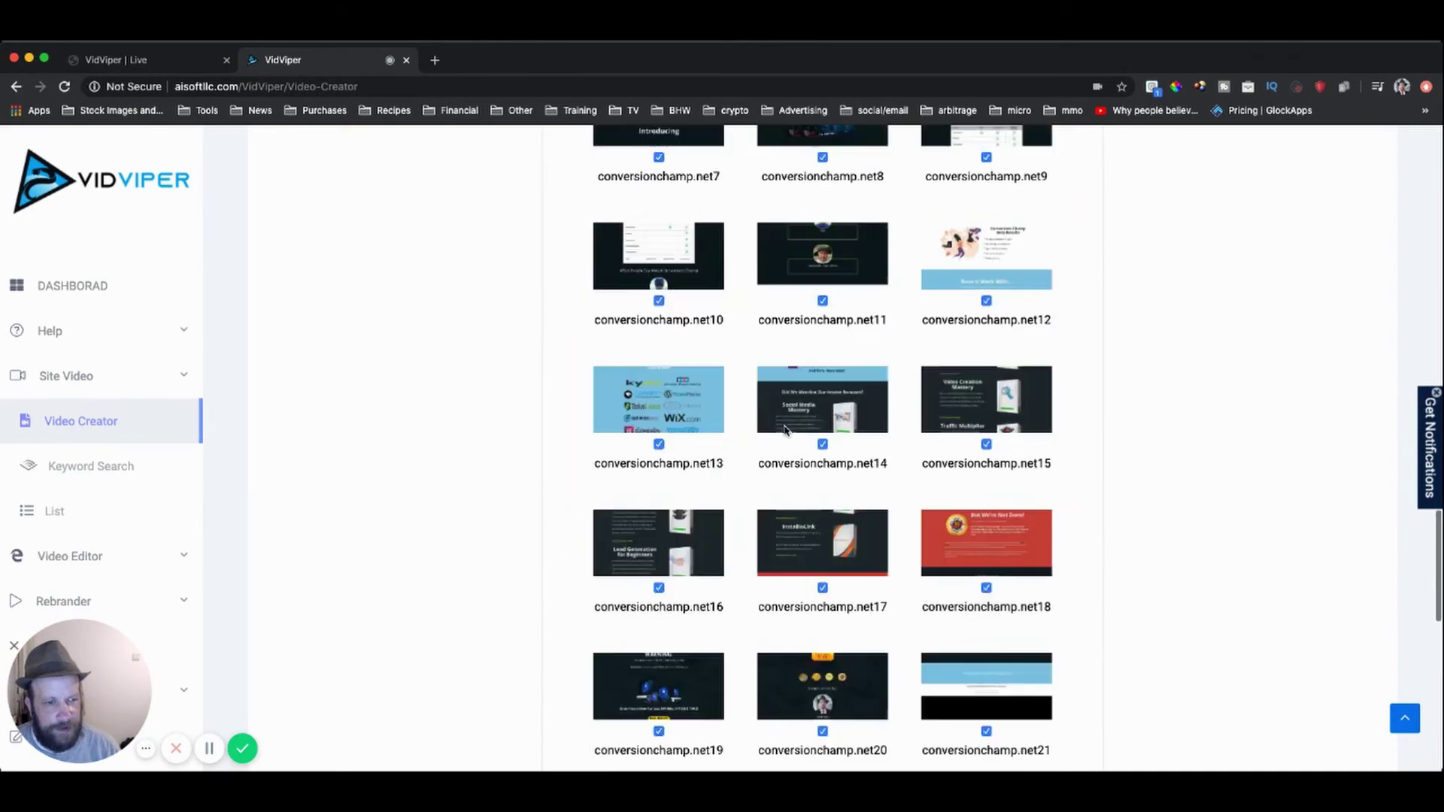
scroll(786, 432, "down", 3)
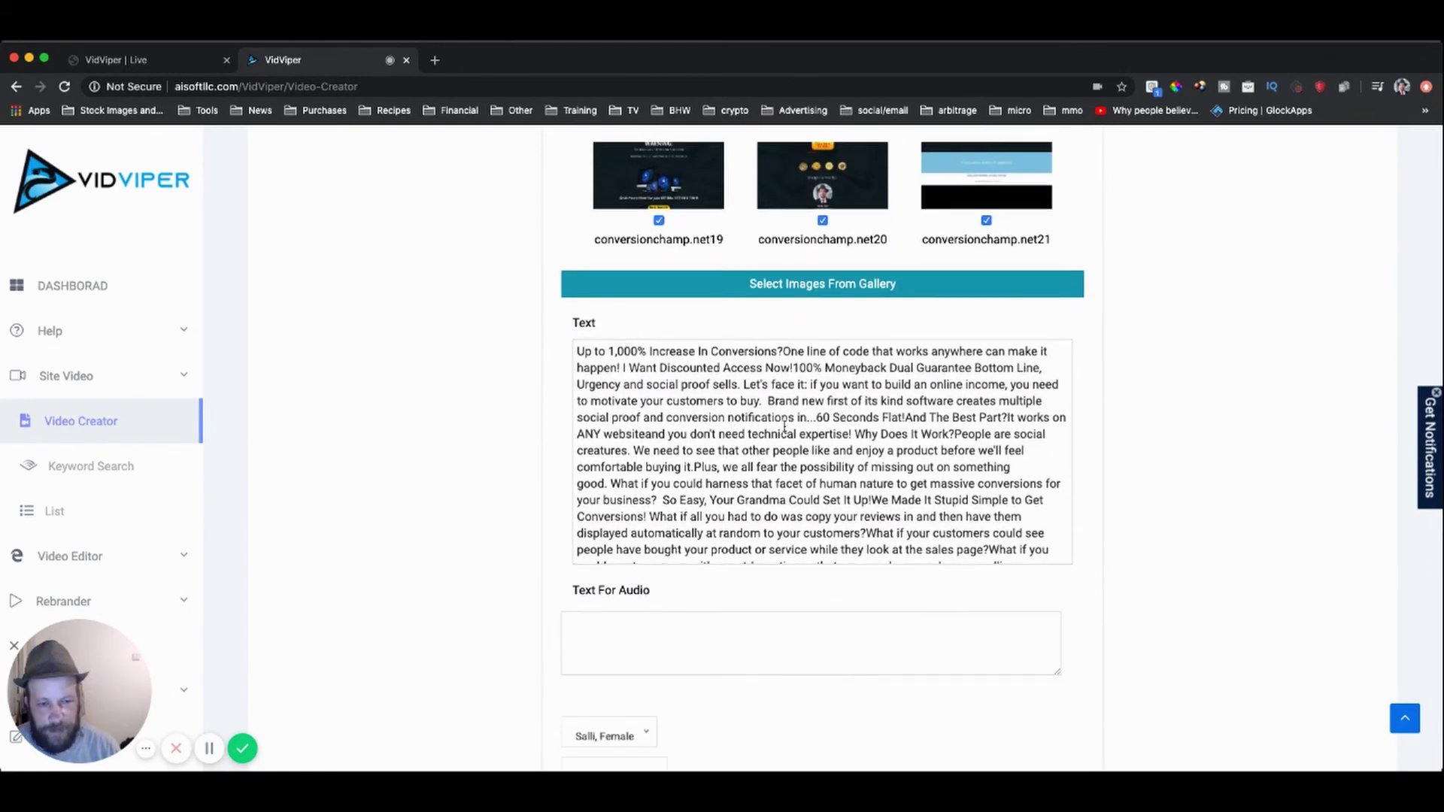
scroll(782, 434, "down", 3)
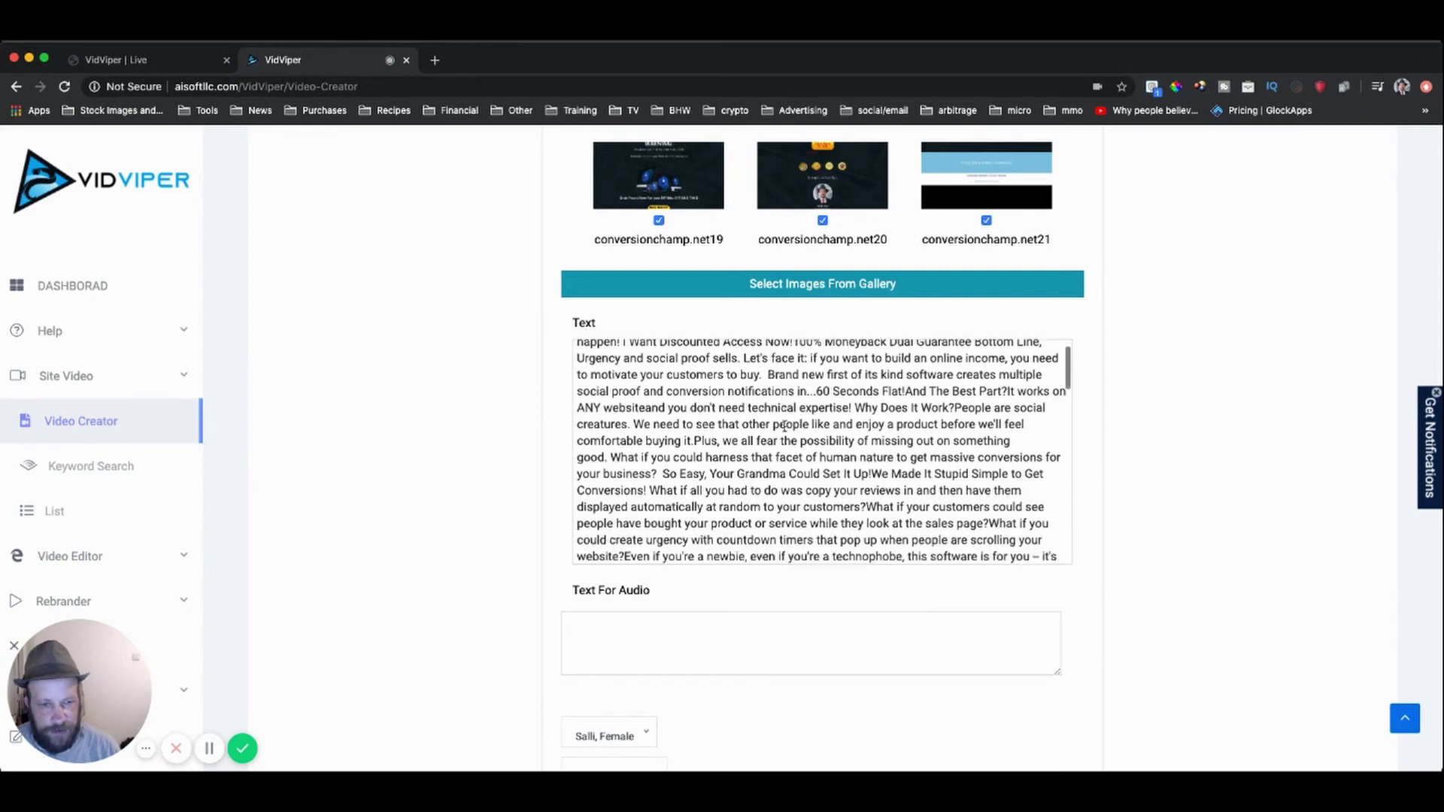
Step: Look through the voice choices and the language choices offered for the text-to-speech audio
left_click(731, 654)
scroll(731, 654, "down", 3)
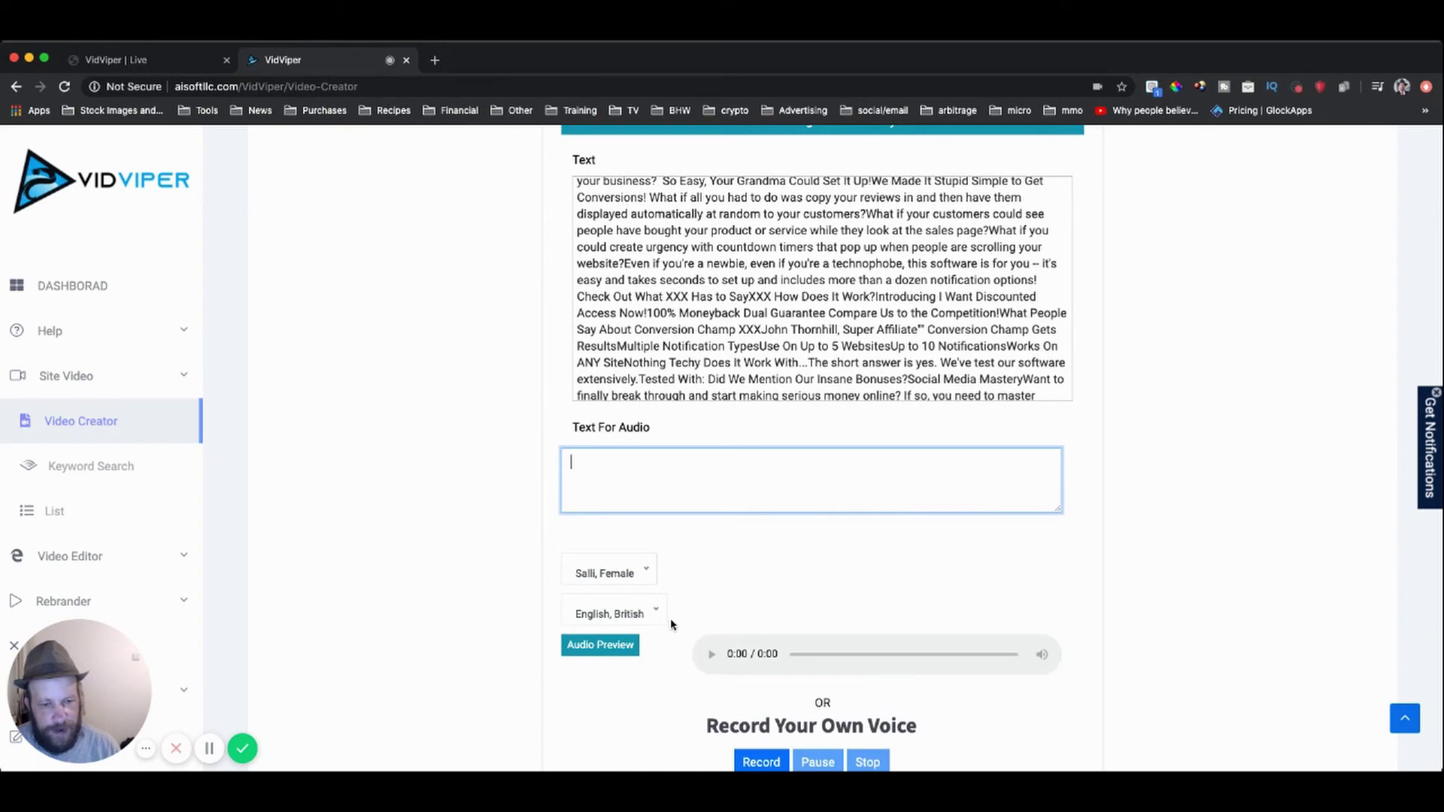
left_click(647, 575)
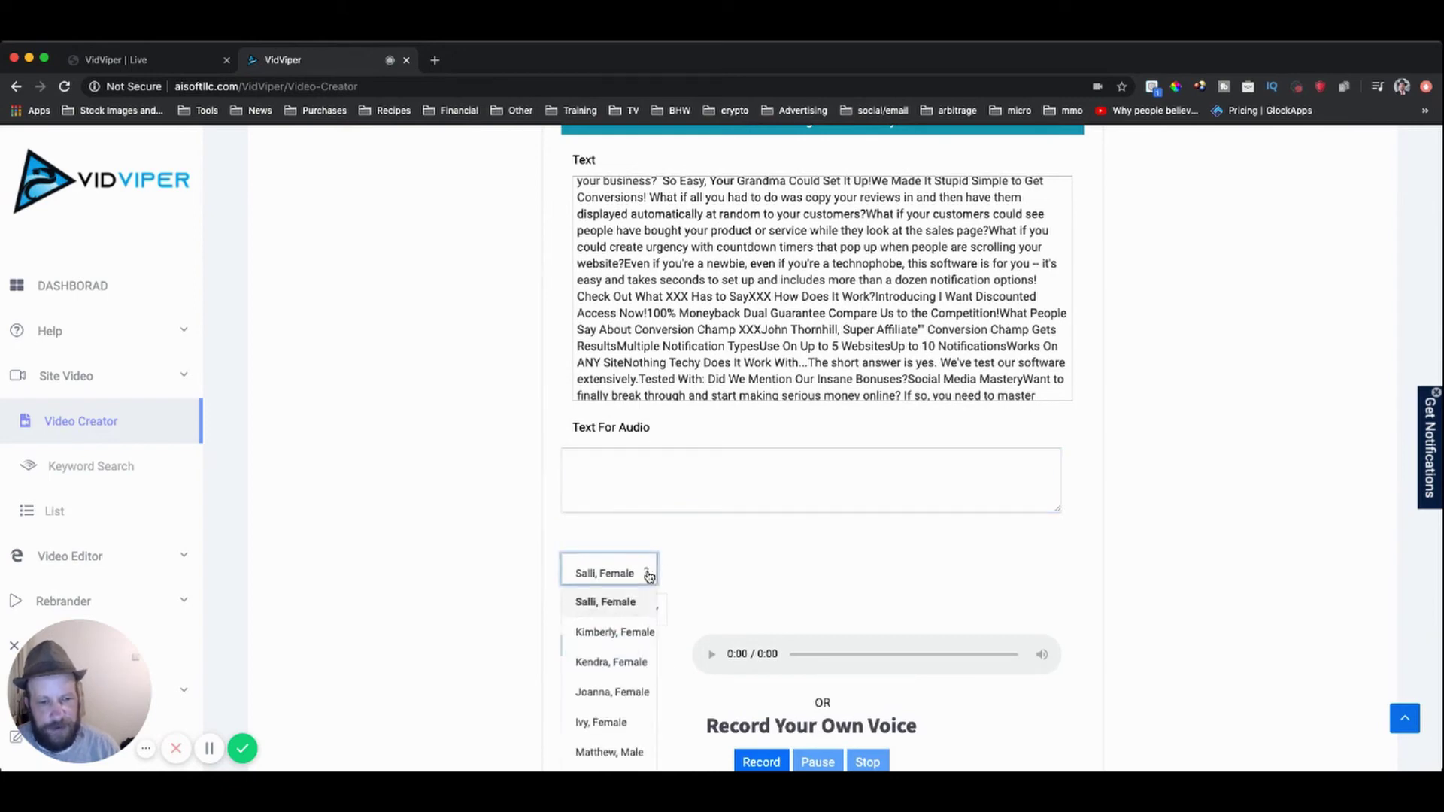
scroll(647, 575, "down", 3)
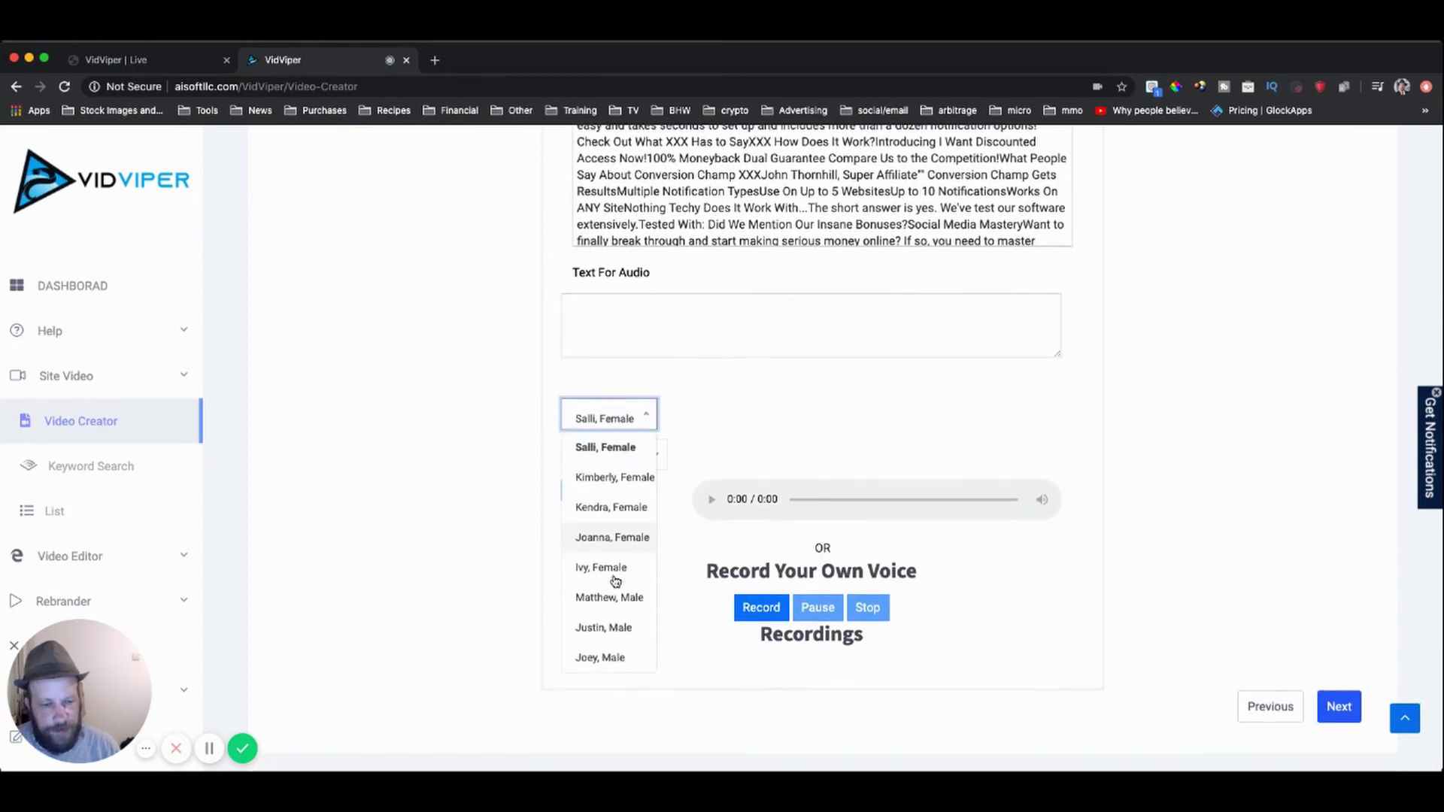
scroll(616, 582, "up", 1)
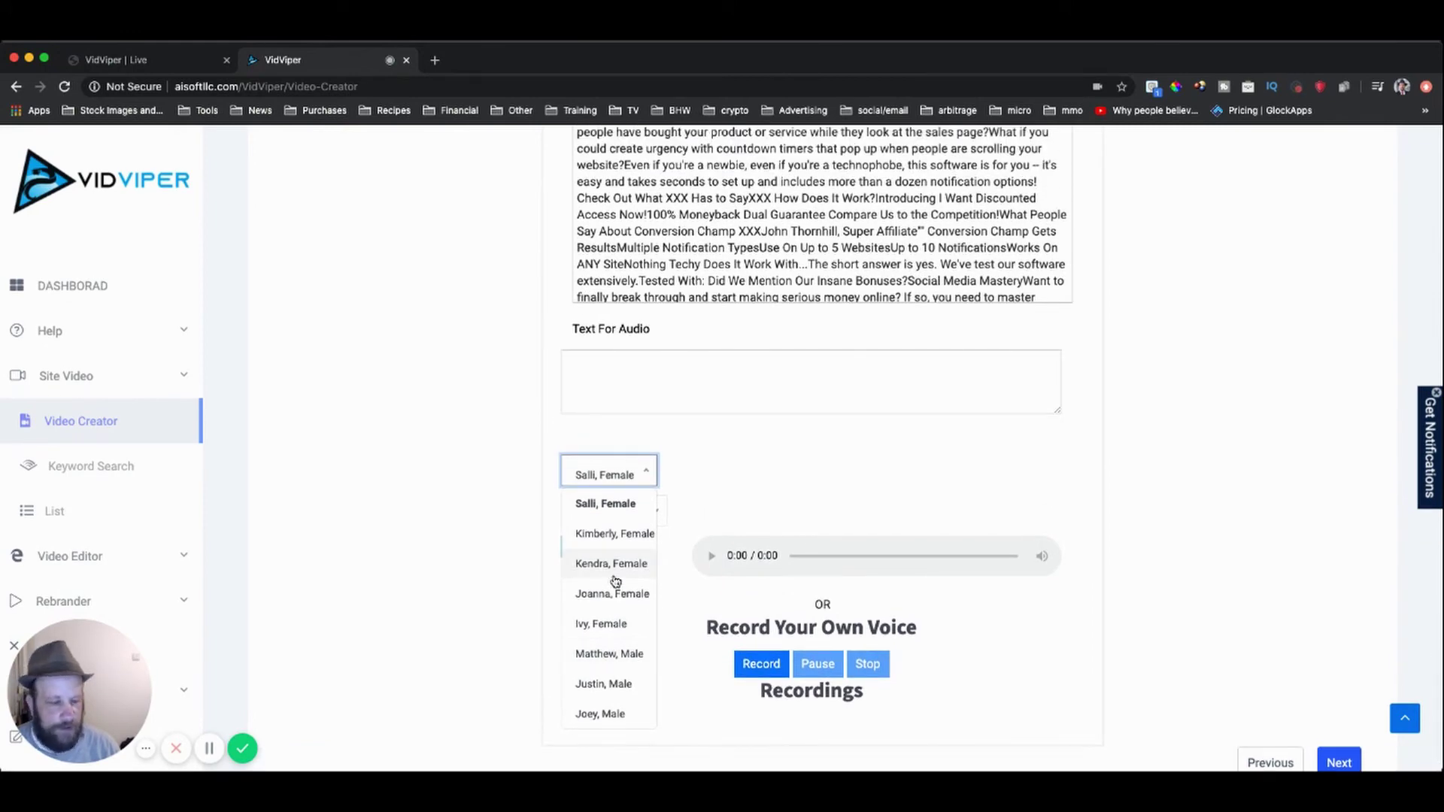
left_click(713, 459)
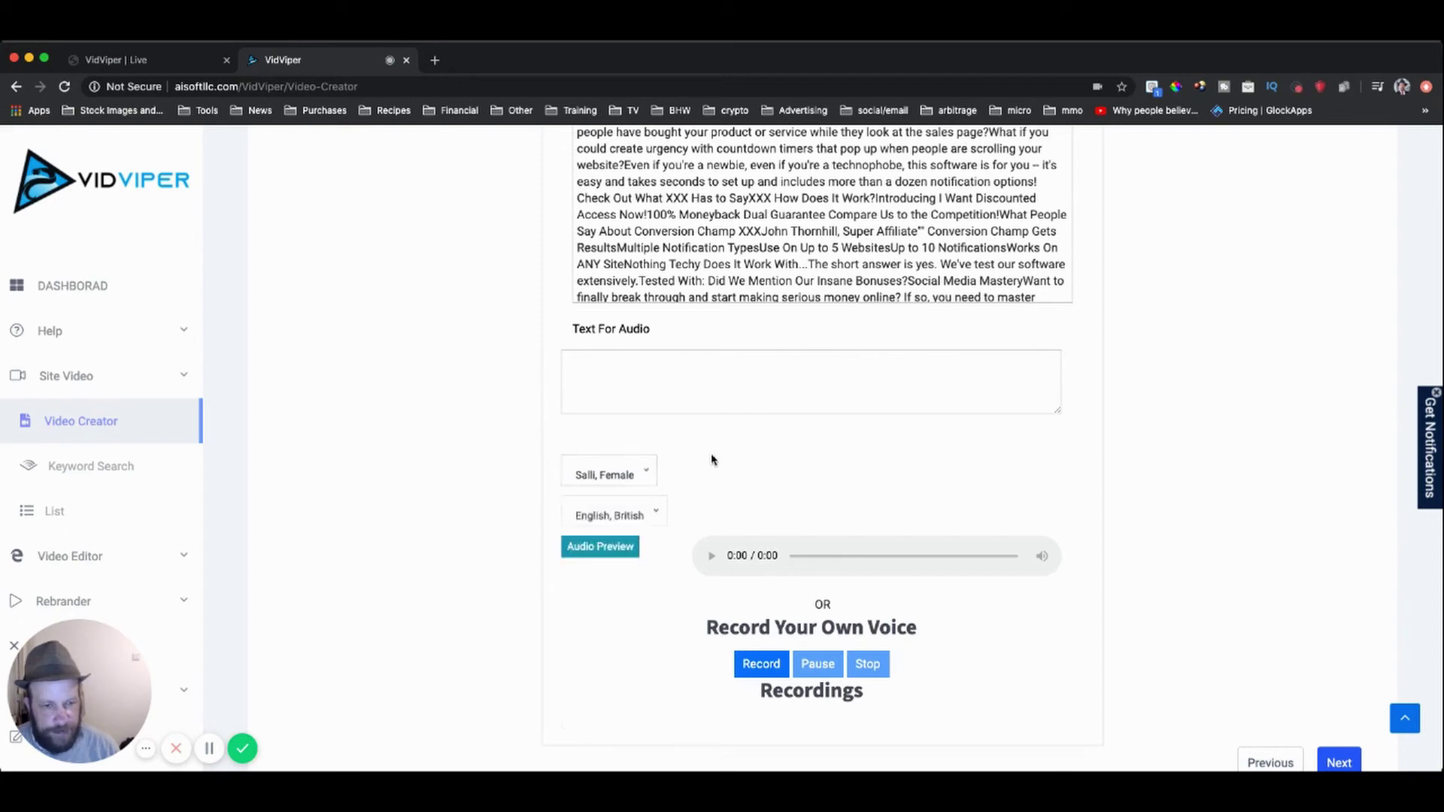
left_click(658, 516)
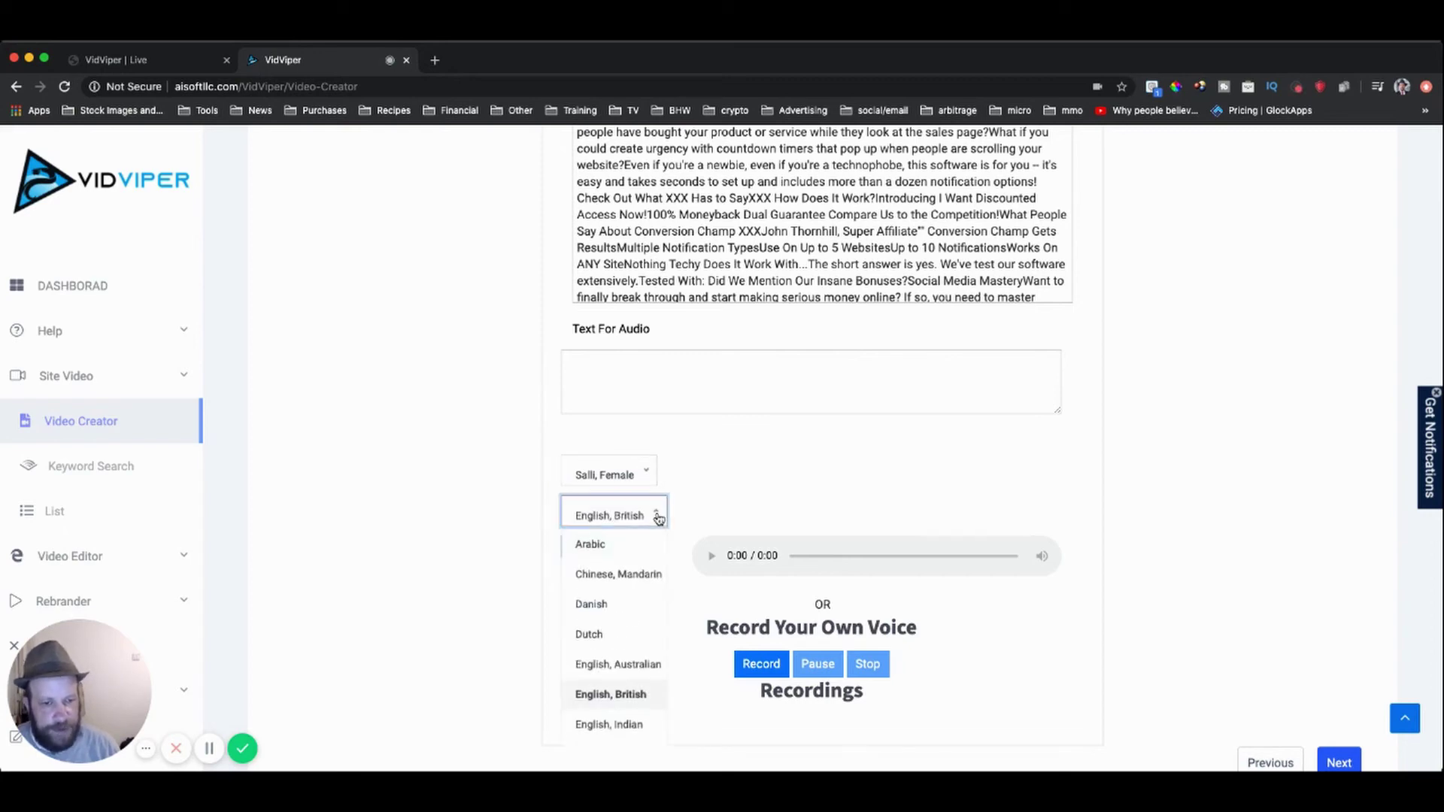
left_click(658, 518)
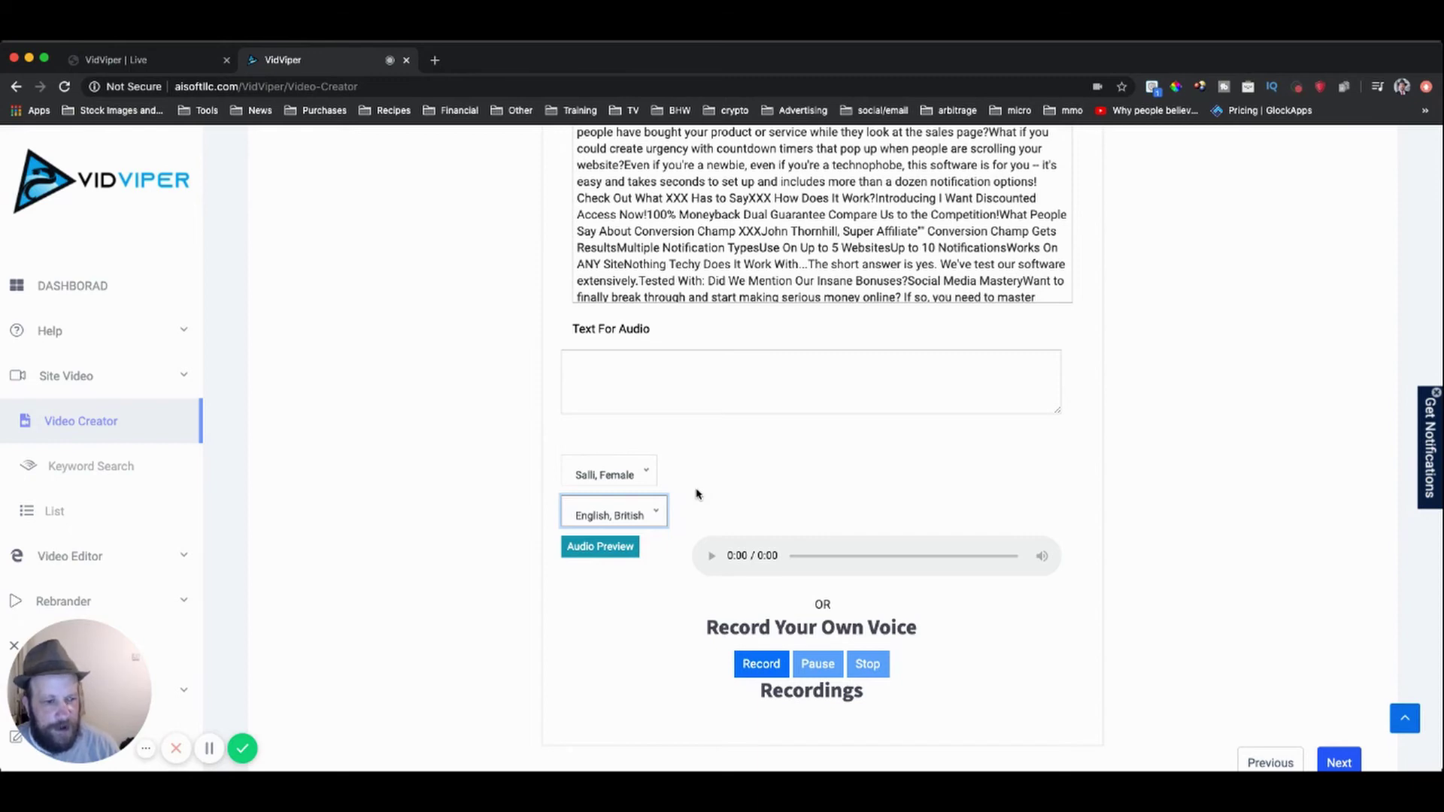
Step: Try to proceed from image selection to the video options with the audio text left empty
scroll(697, 494, "down", 2)
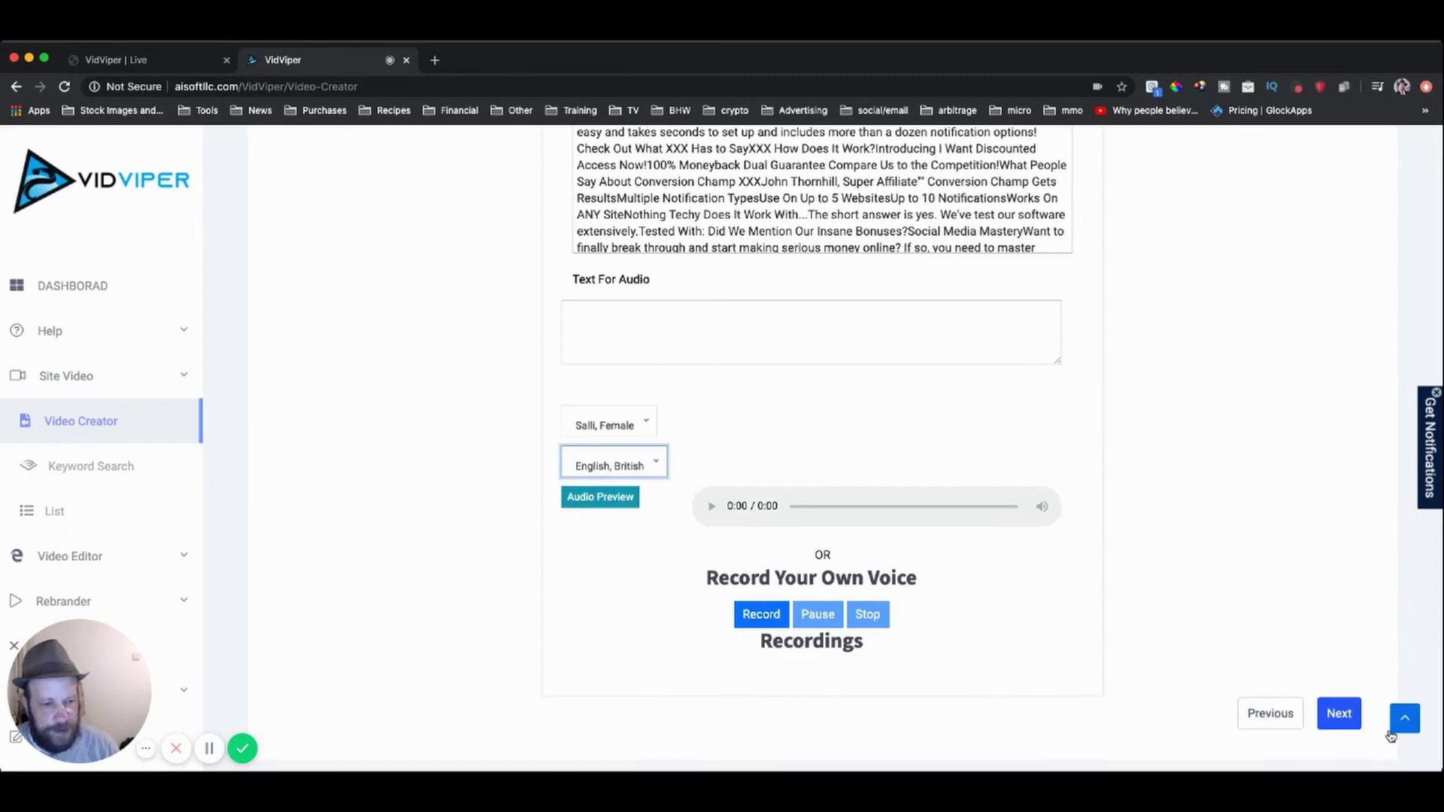
left_click(1342, 719)
scroll(1093, 638, "down", 15)
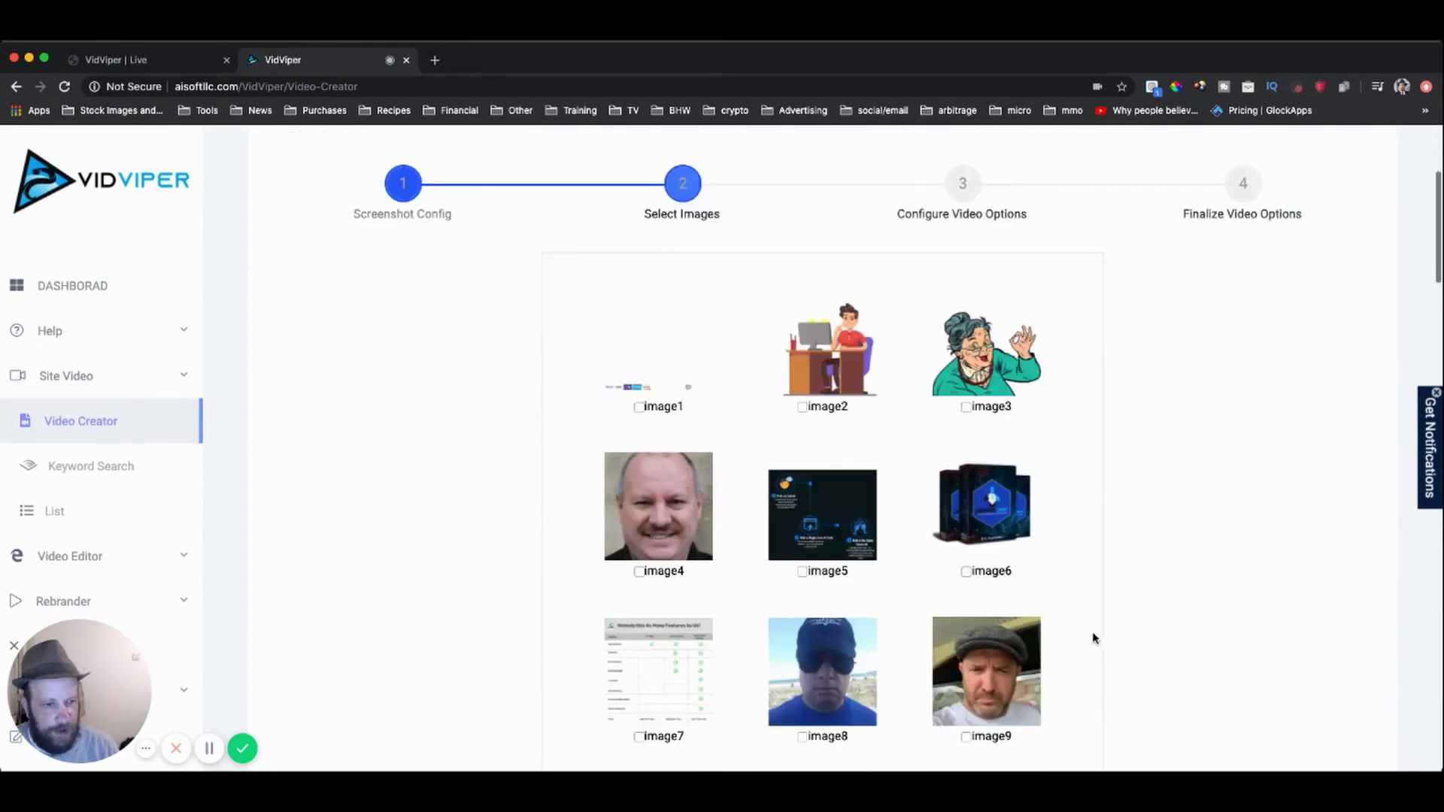
scroll(1094, 638, "down", 14)
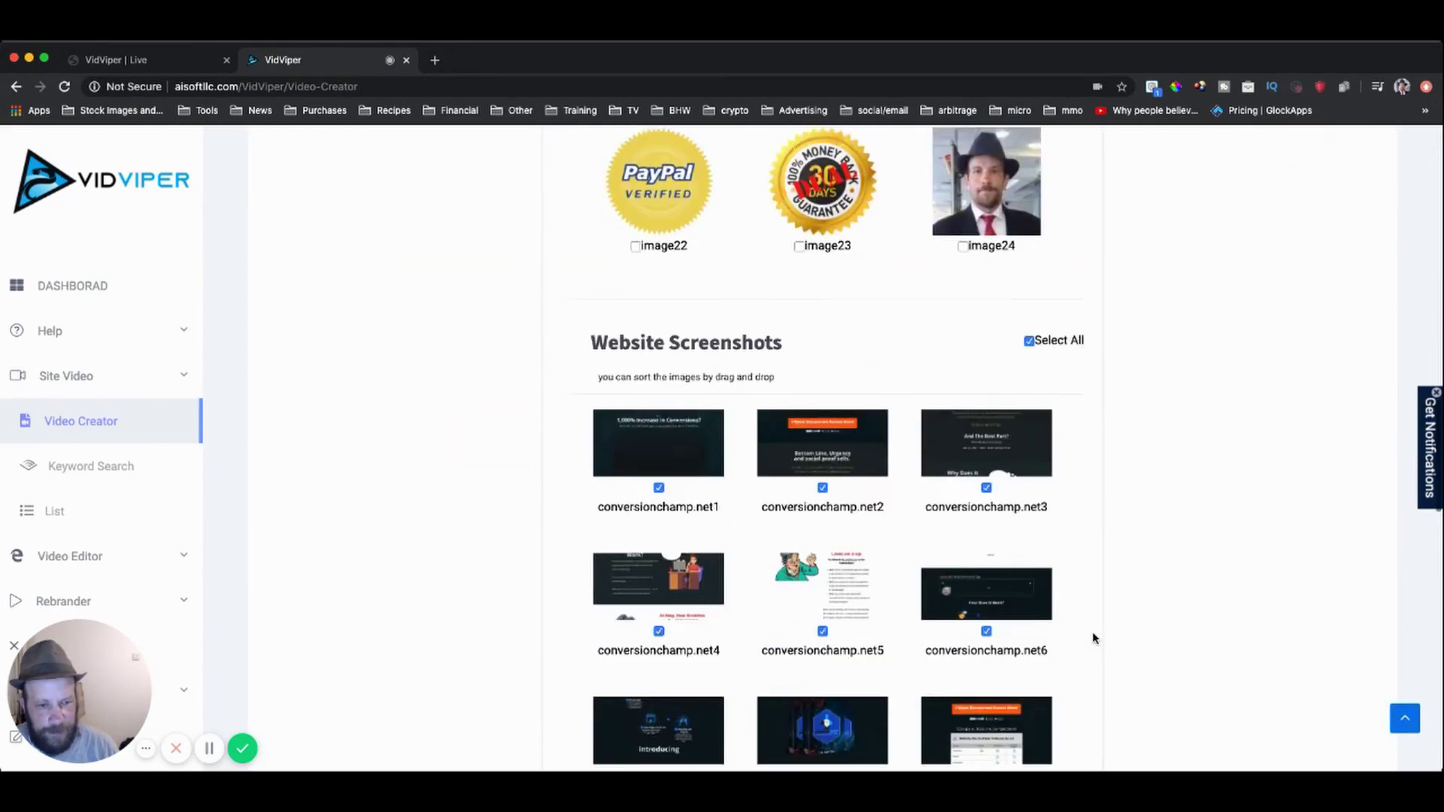
scroll(1093, 638, "down", 7)
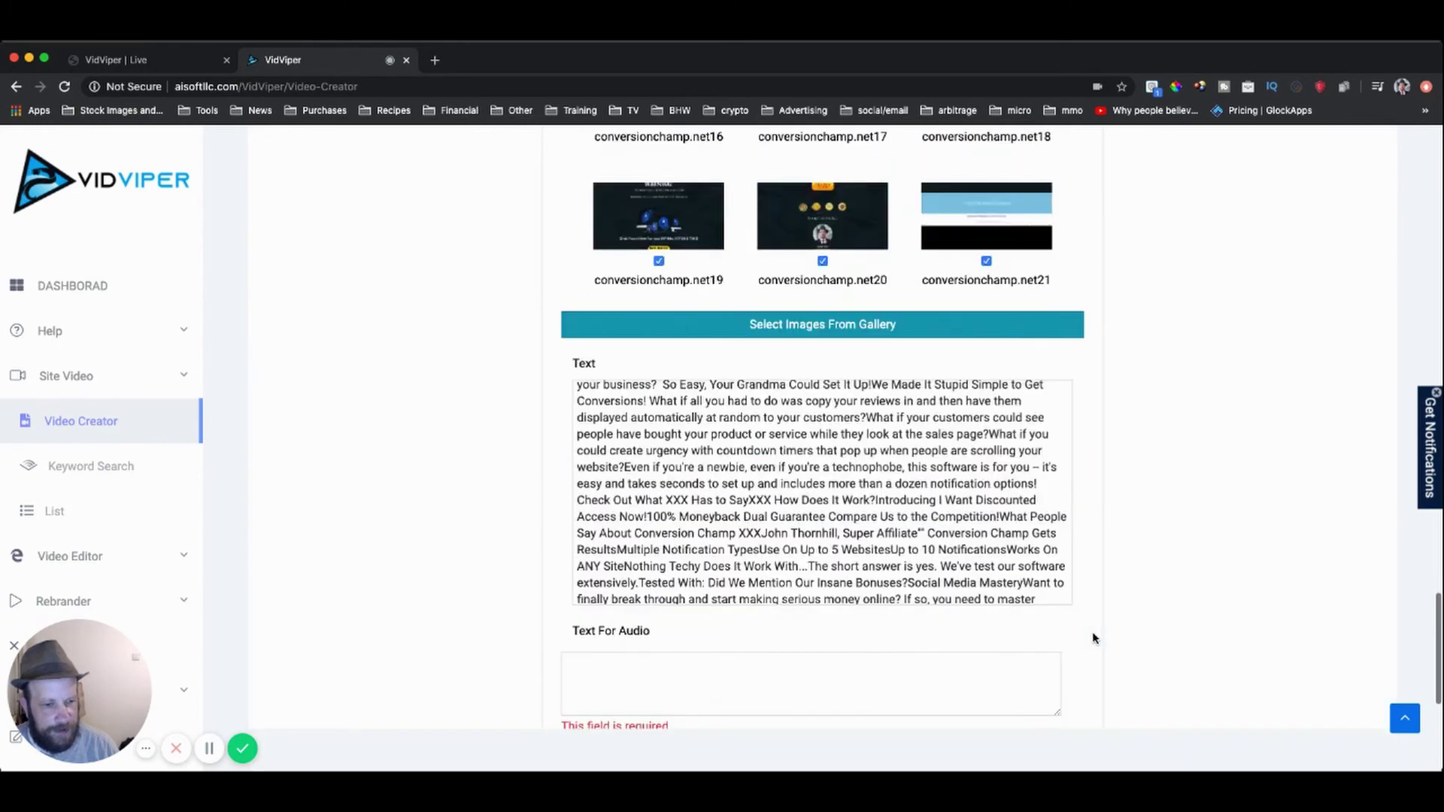
Step: Enter "This is a test" as the audio text, then generate and play its preview with Salli, Female and English, British
left_click(737, 479)
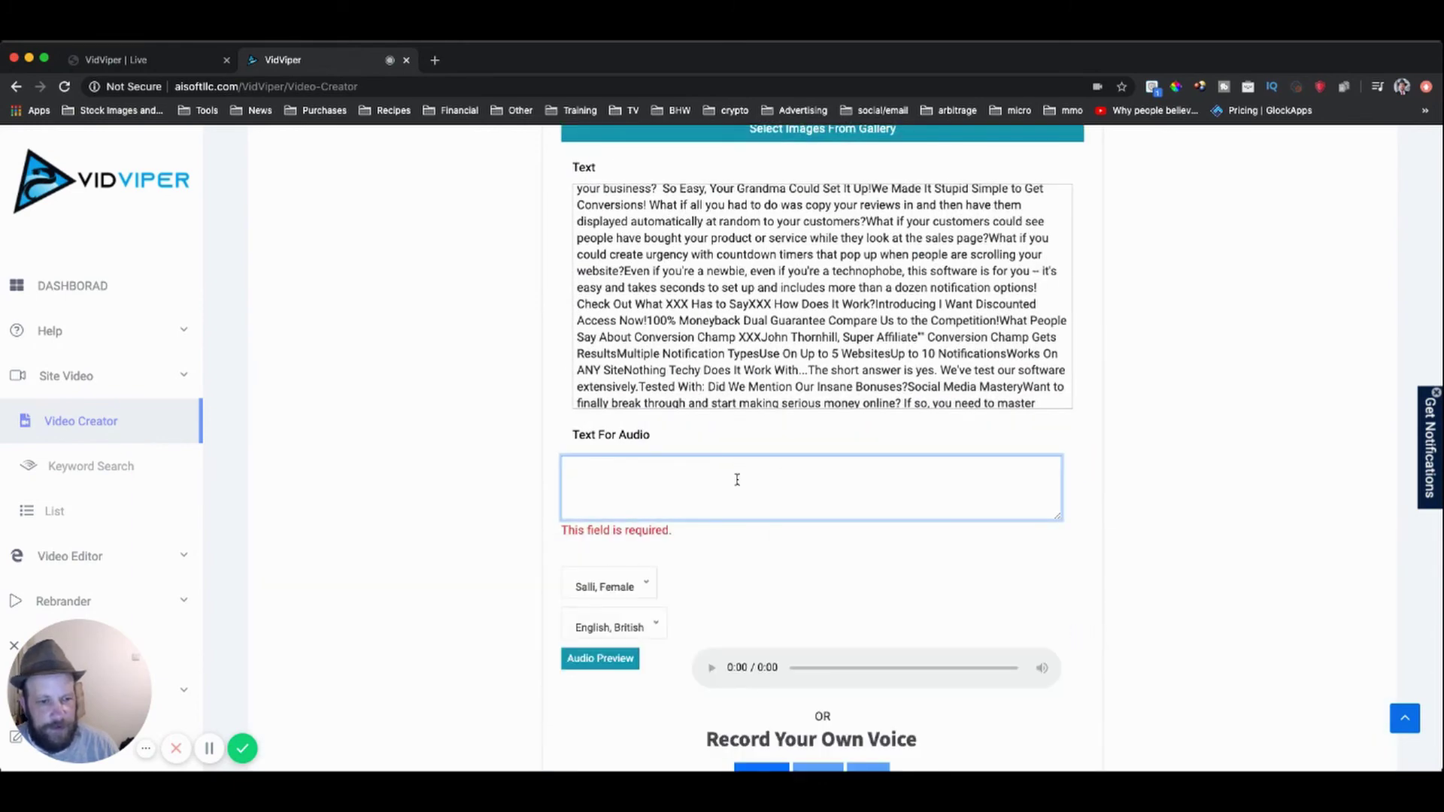
type("Th")
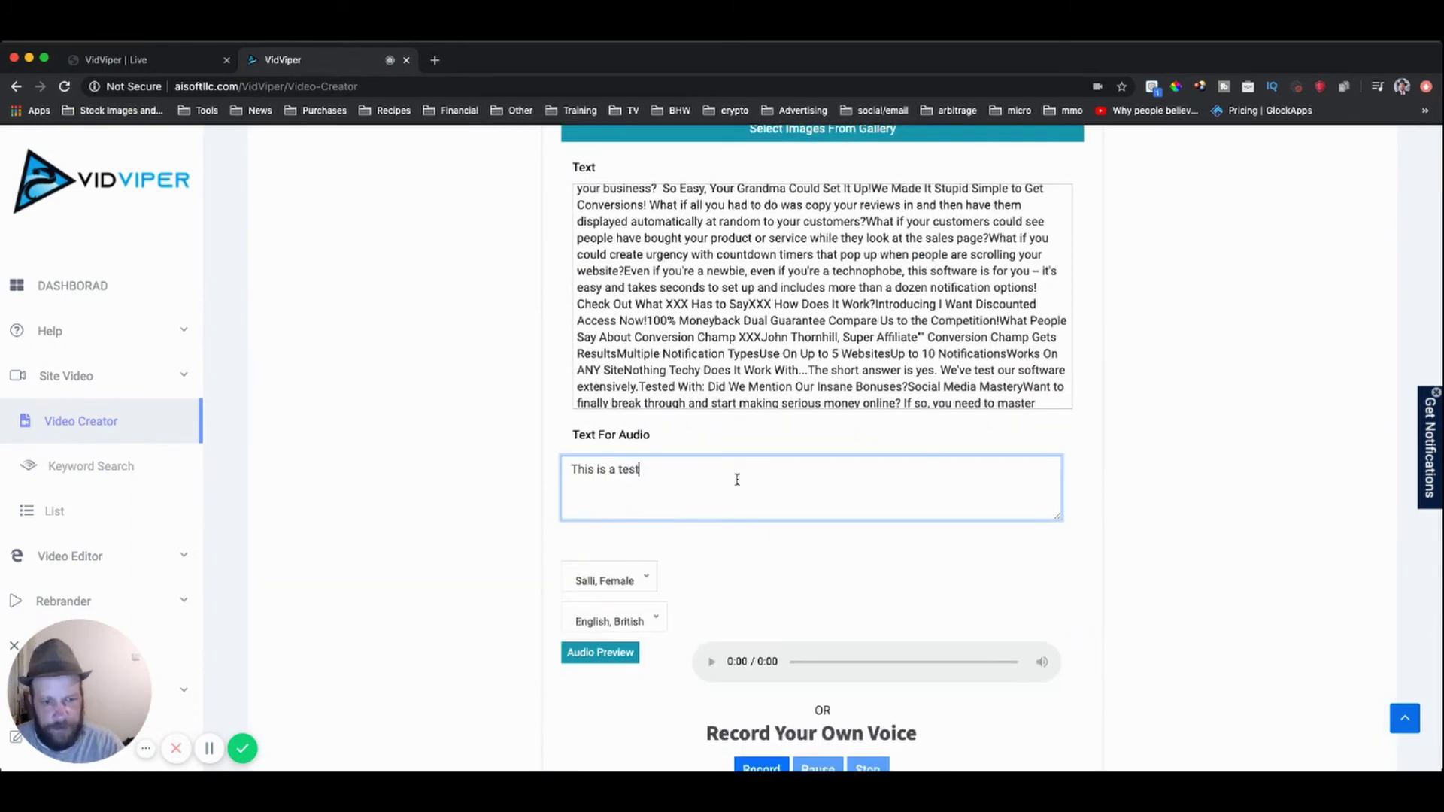
type("is is a test")
left_click(636, 651)
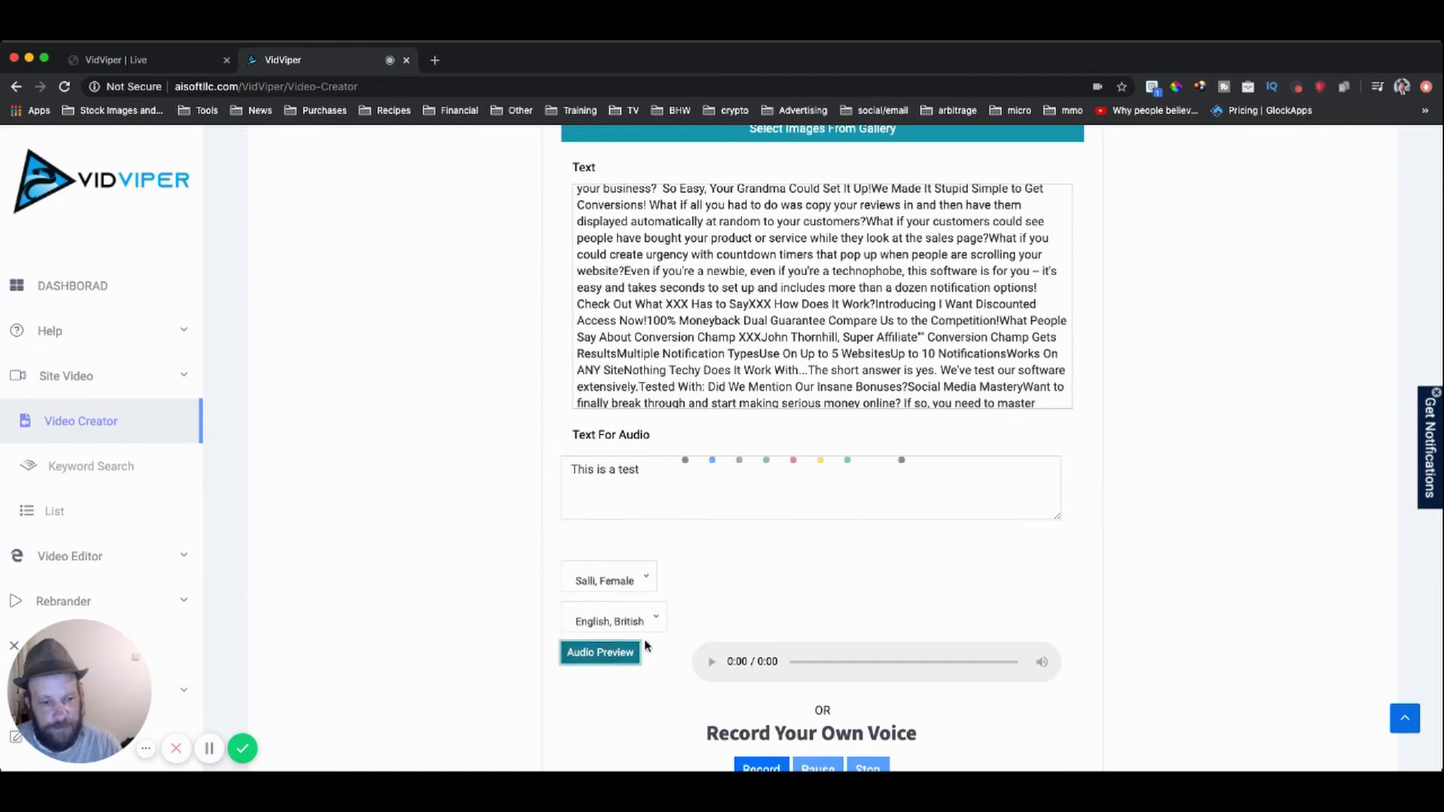
left_click(710, 664)
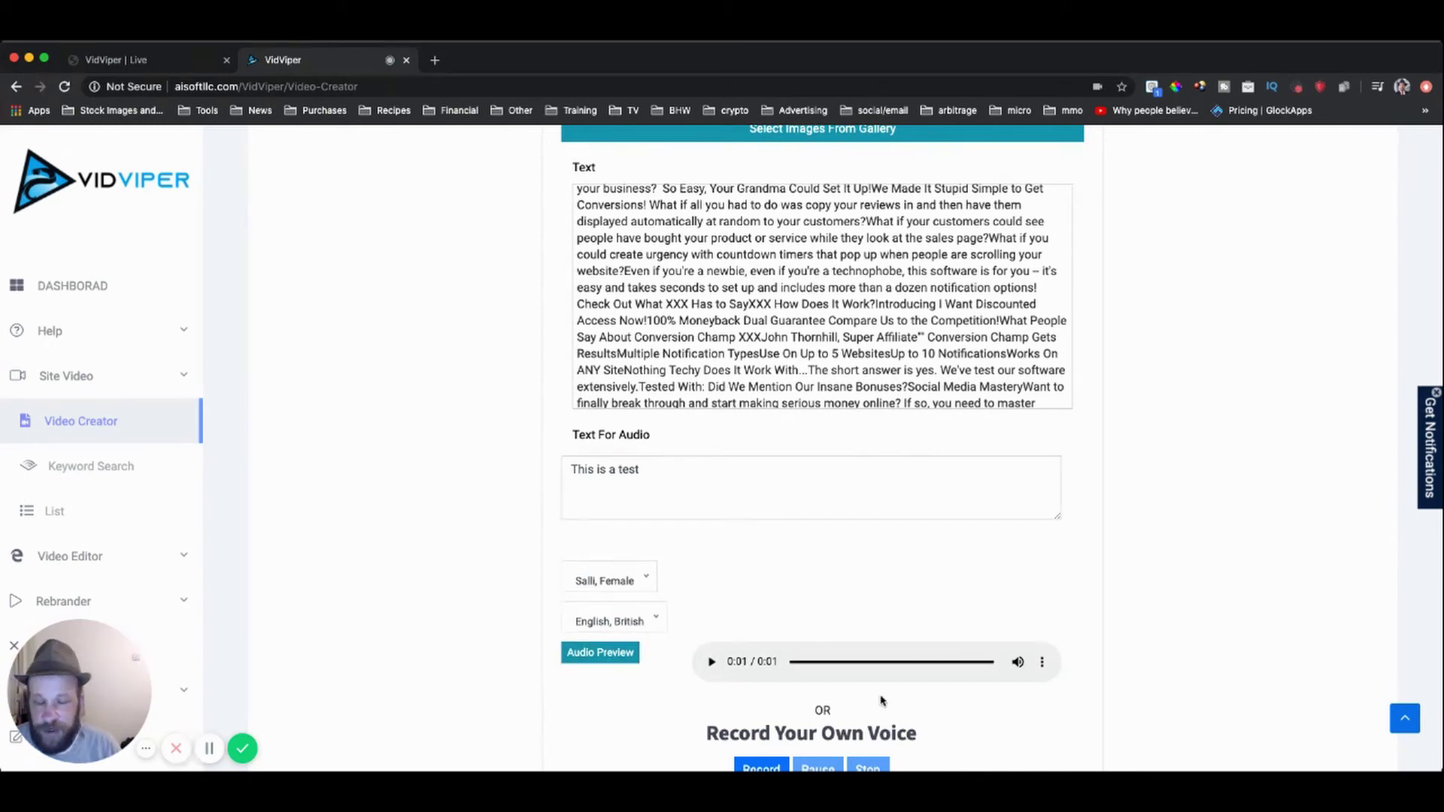
Step: Proceed to configuring the video options and review the intro and outro video, image, Pixabay and voice recording choices
scroll(987, 714, "down", 3)
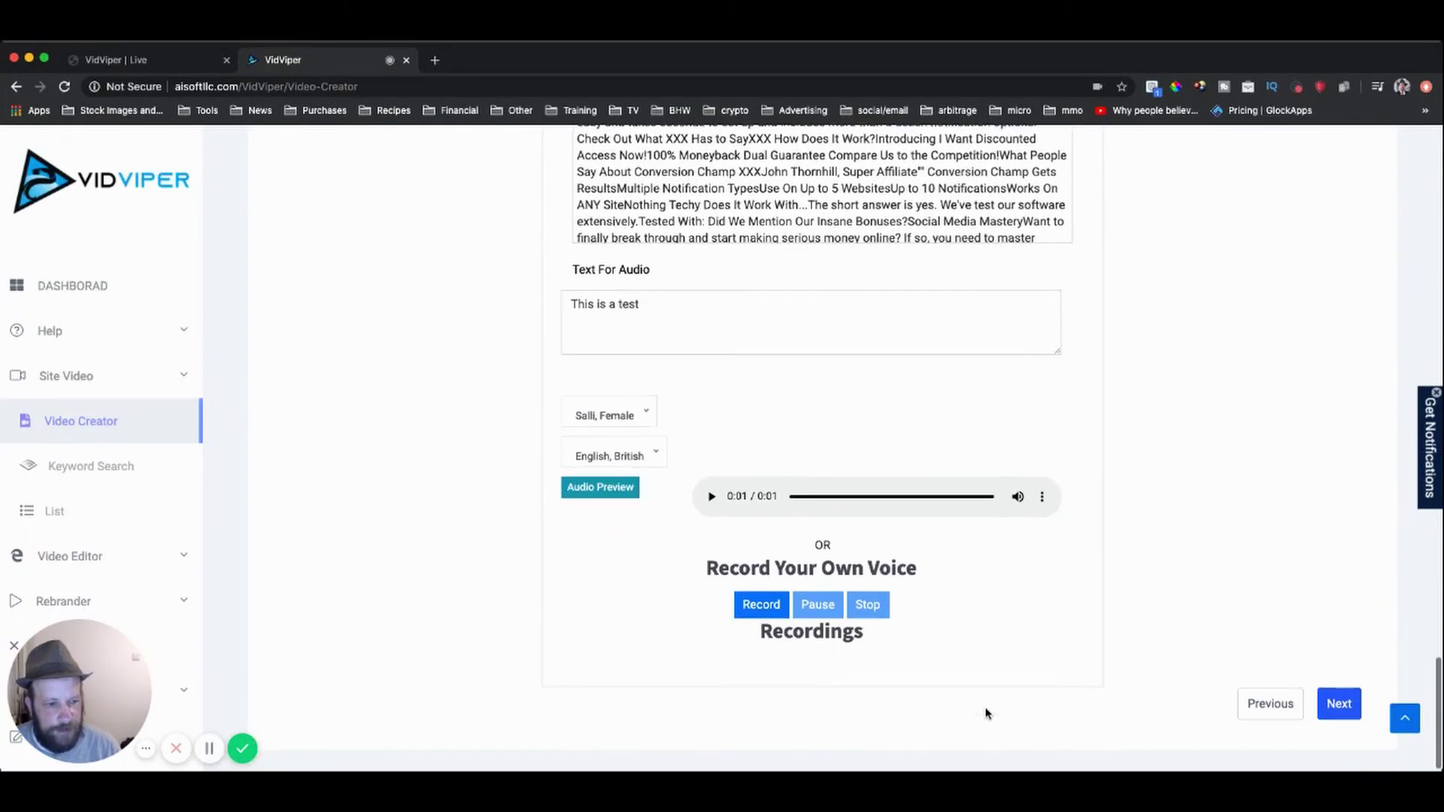
left_click(1345, 701)
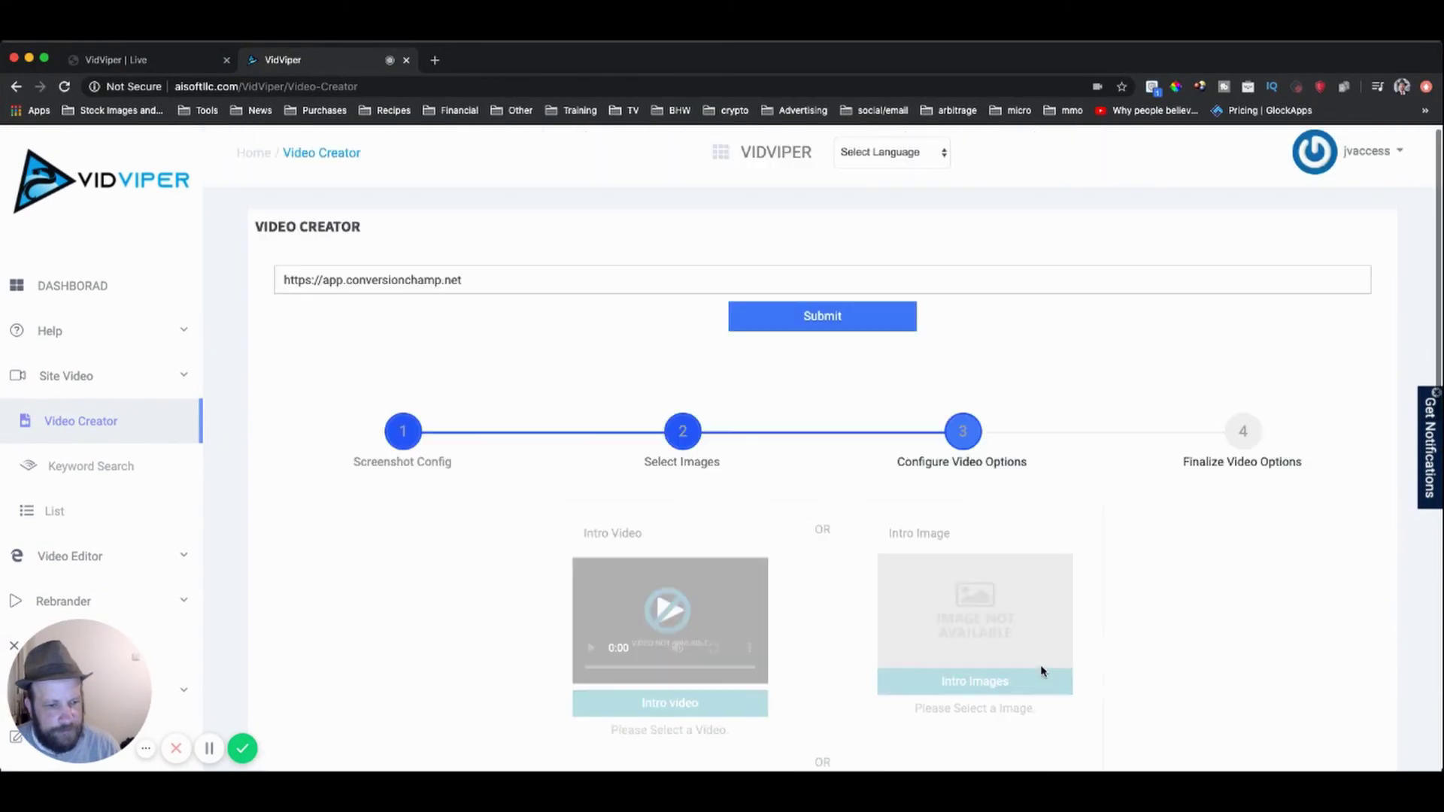
scroll(1093, 658, "down", 2)
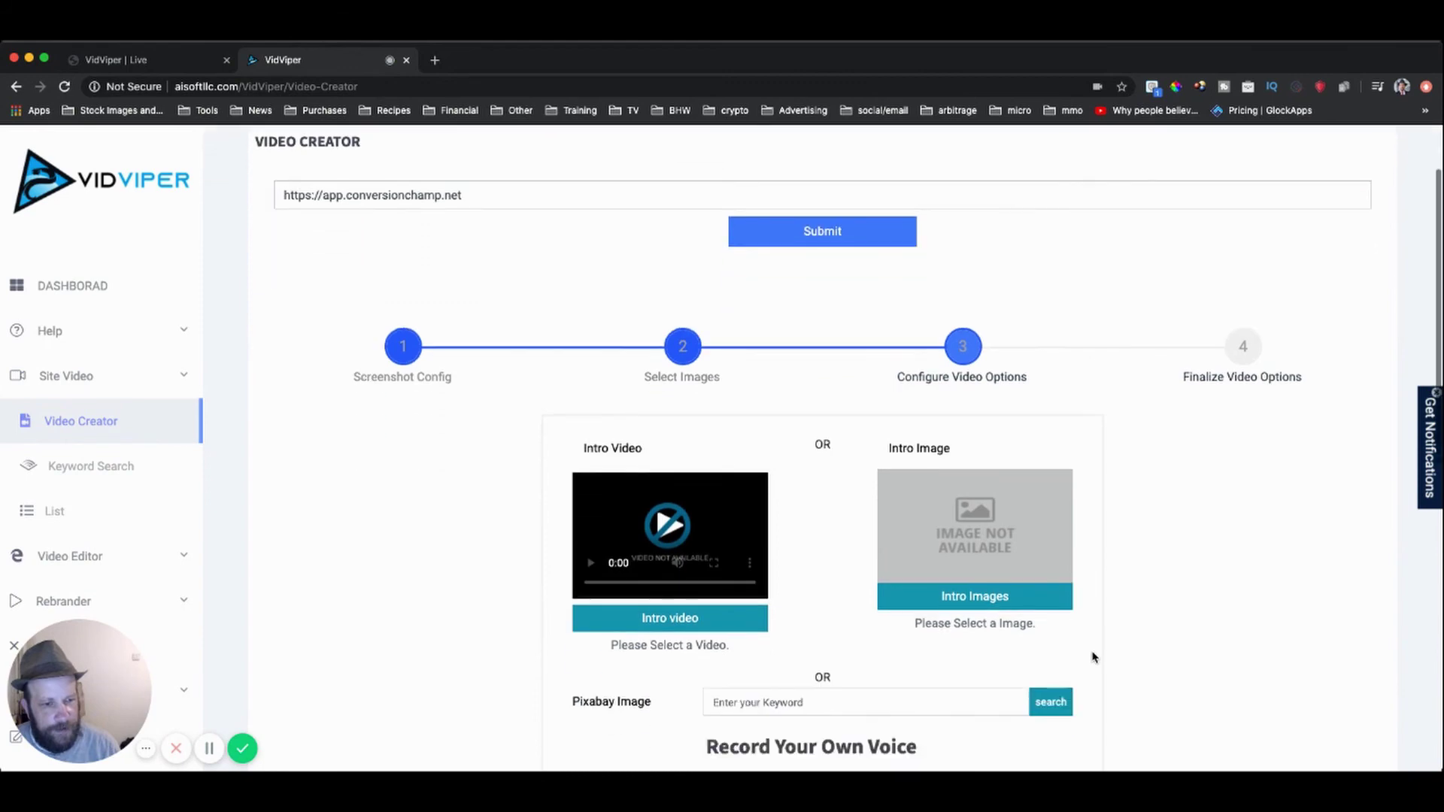
scroll(1093, 658, "down", 1)
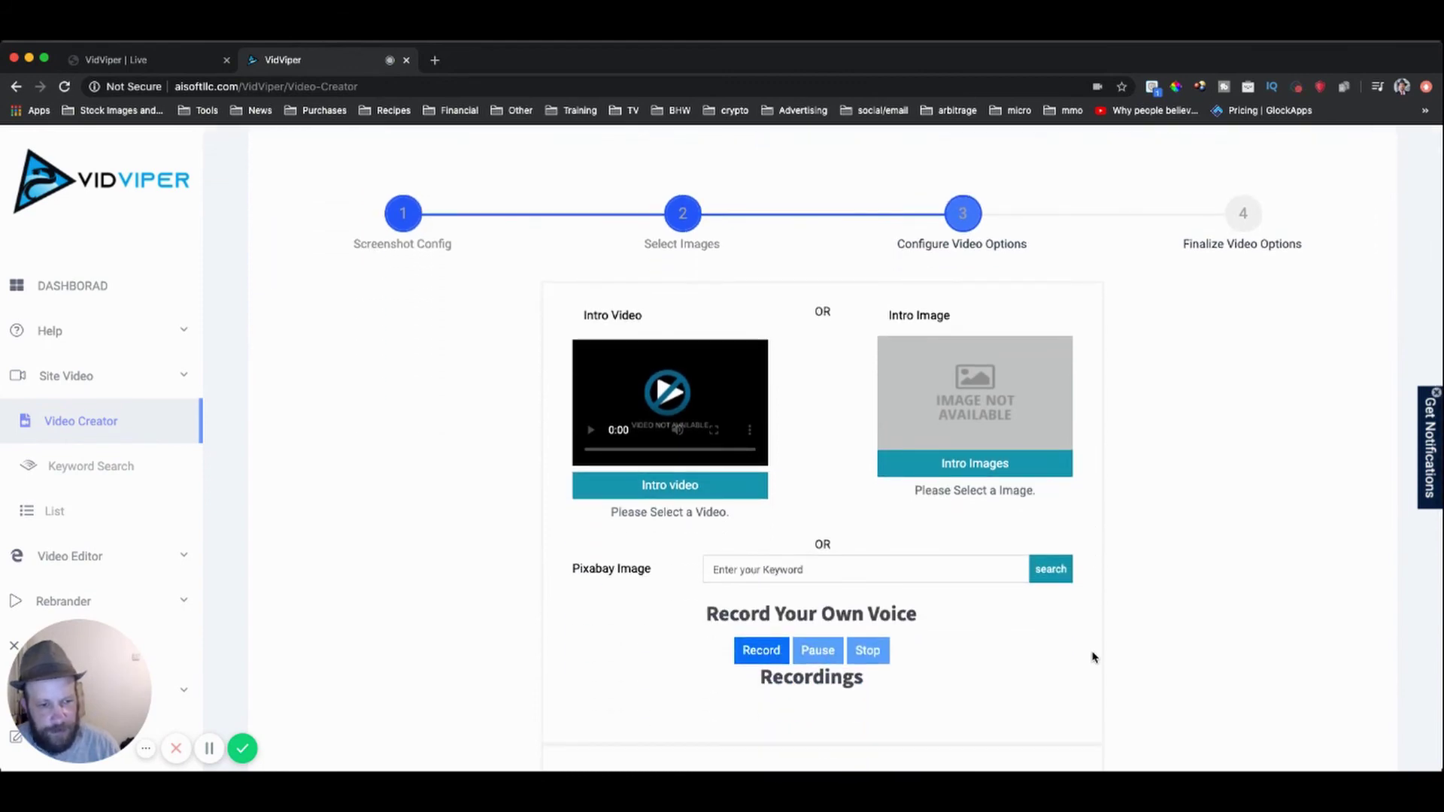
scroll(1093, 657, "down", 5)
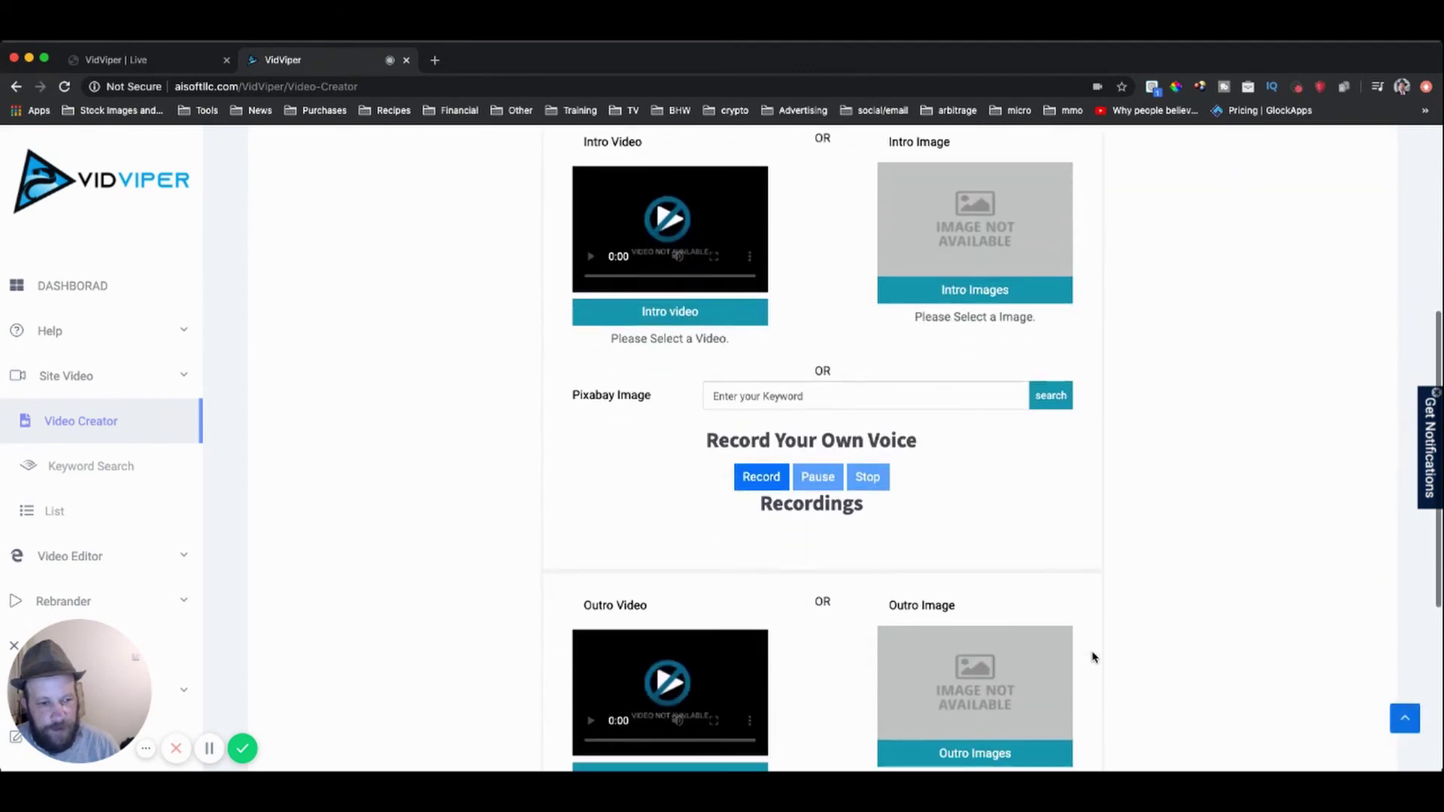
scroll(1093, 657, "down", 3)
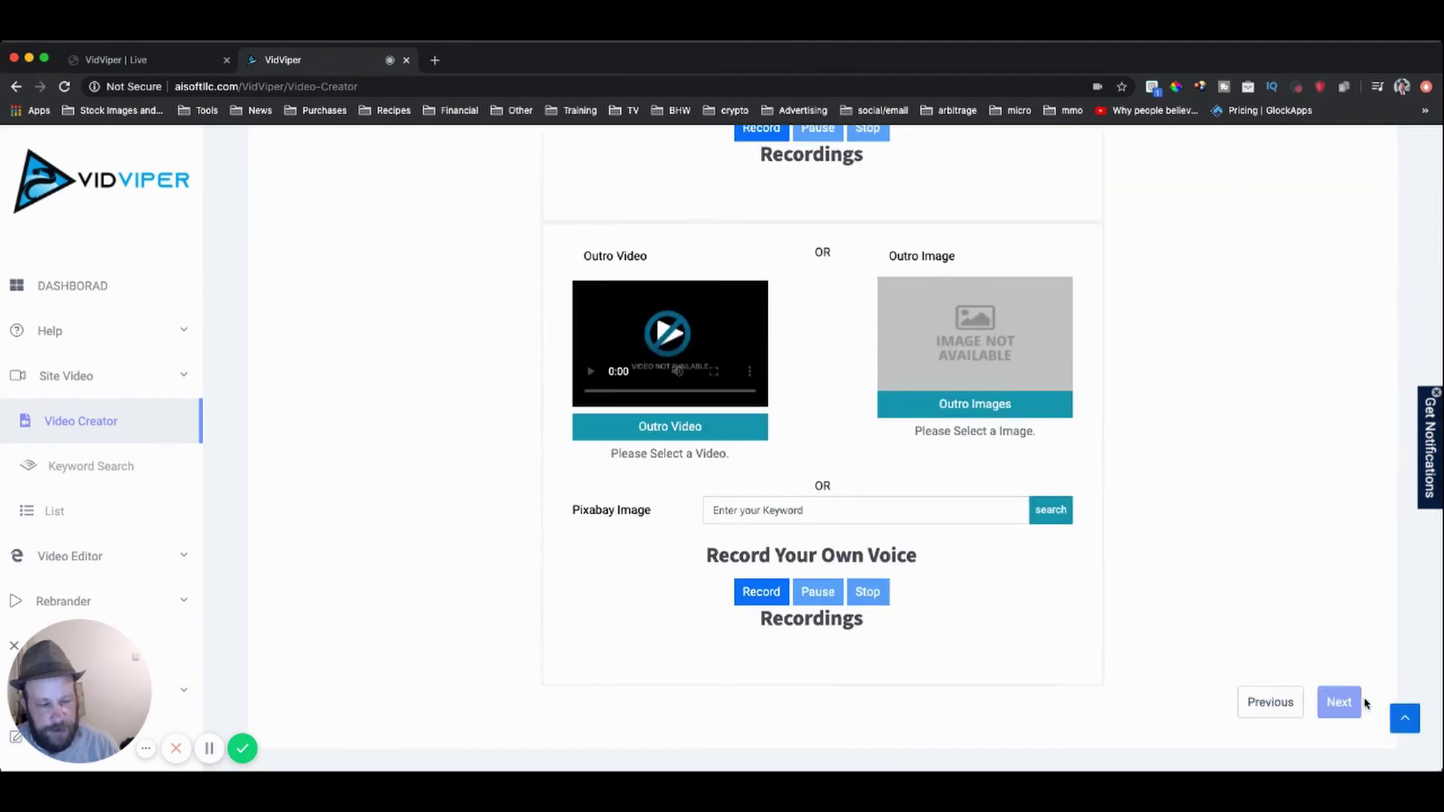
Step: Continue to the final video options without adding an intro or outro, and submit the video without a watermark or lower third
left_click(1339, 702)
scroll(1136, 683, "down", 2)
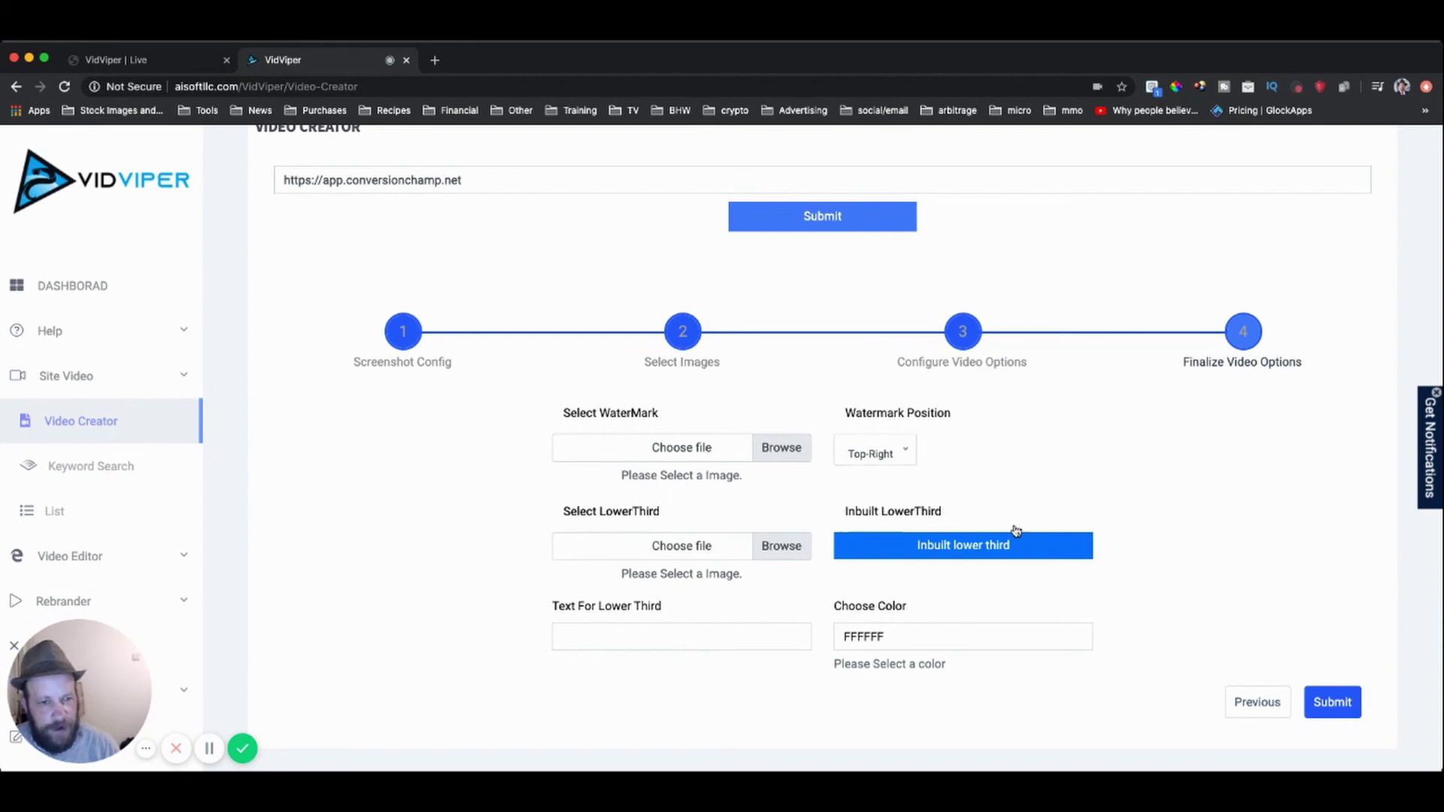
left_click(1330, 701)
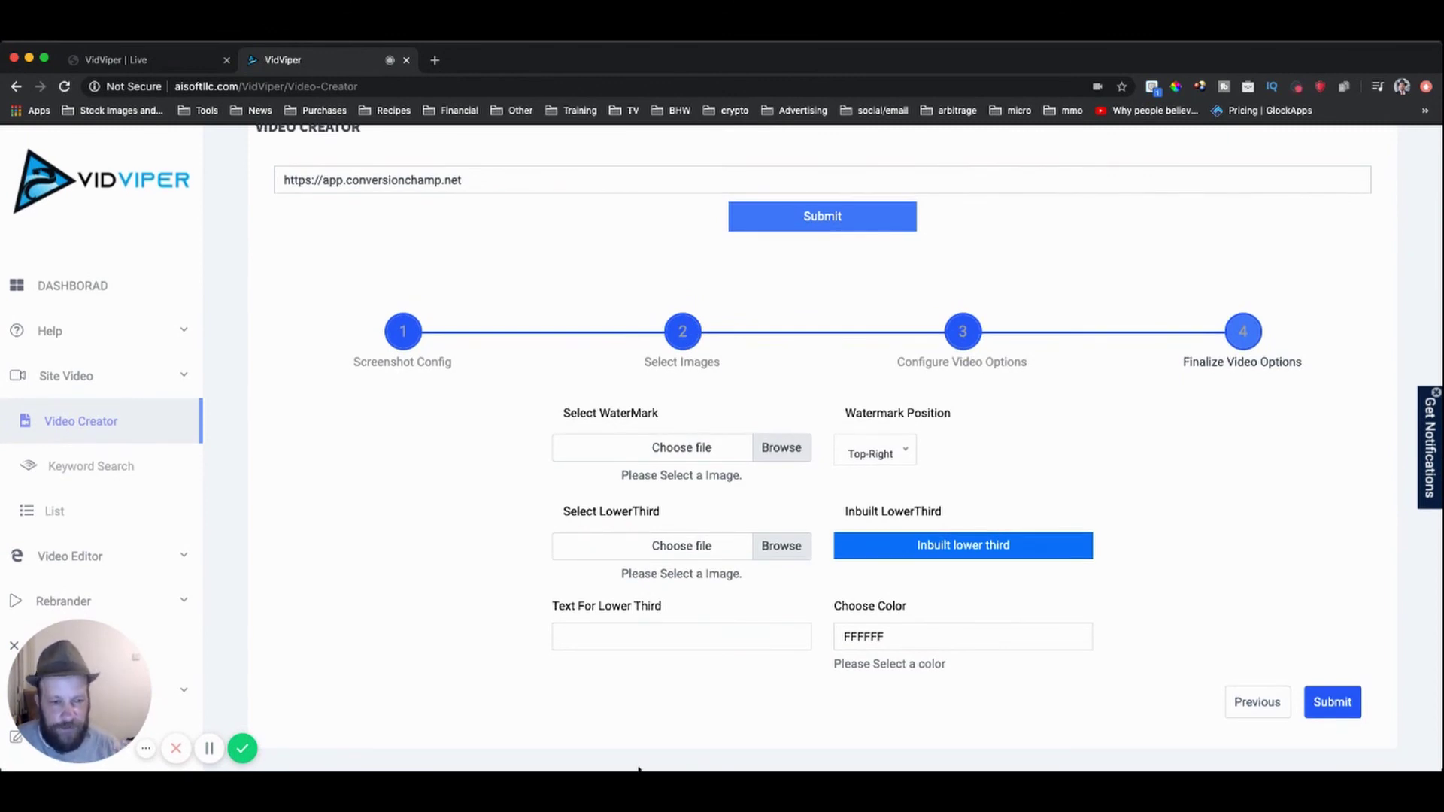
left_click(242, 748)
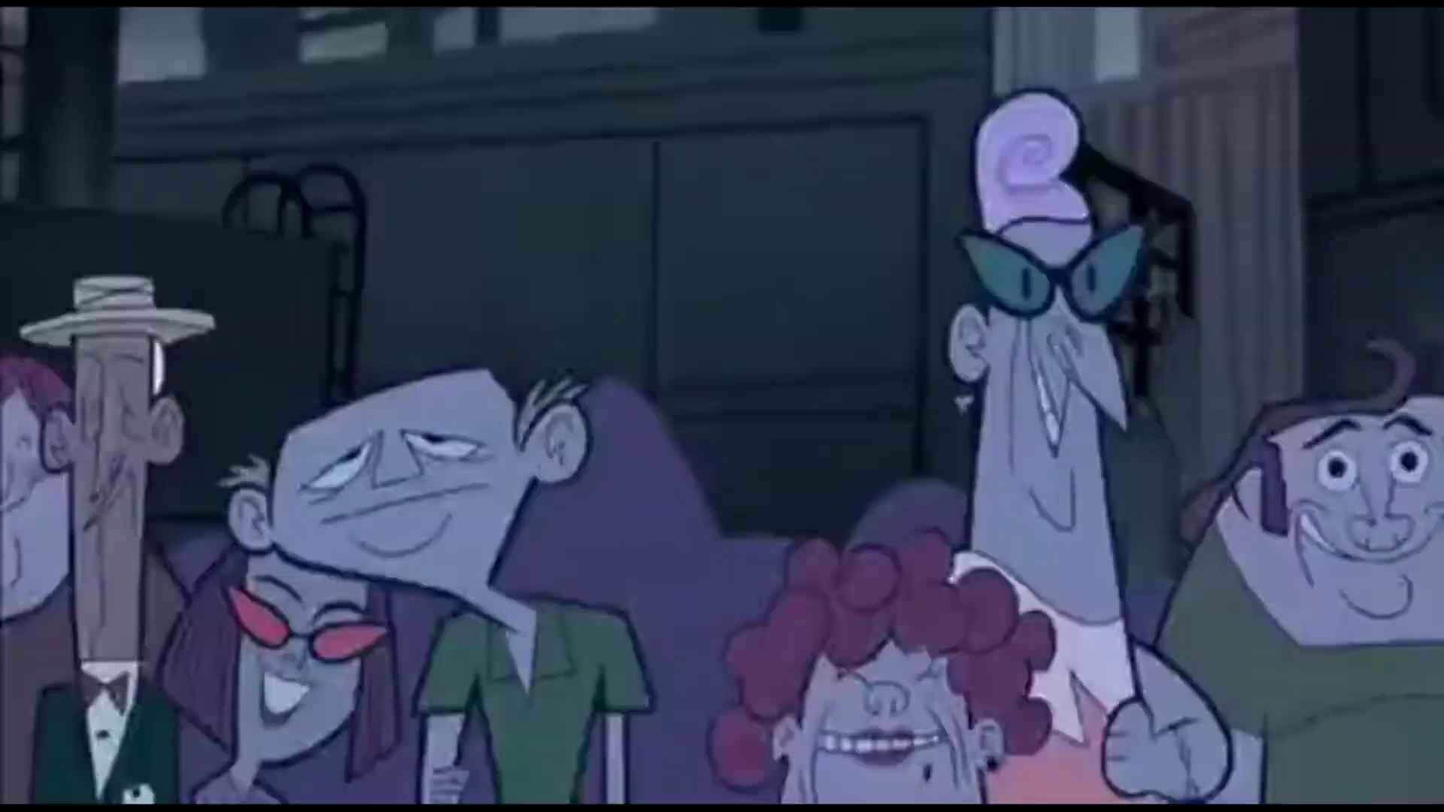